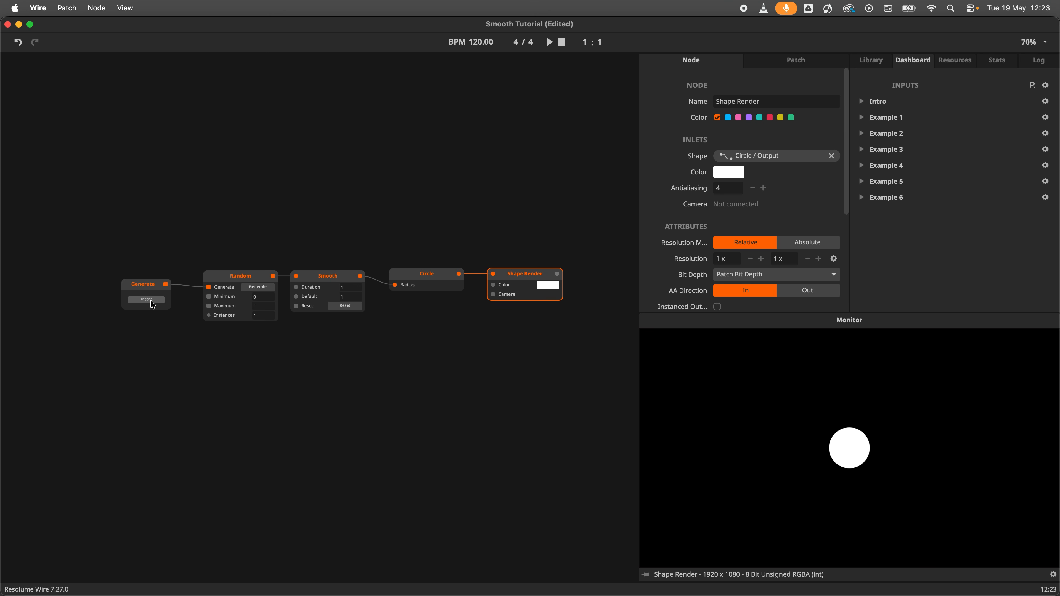
- Trigger the Generate node repeatedly to send new random, smoothed radius values to the circle
{"action": "left_click", "coordinate": [146, 300]}
{"action": "left_click", "coordinate": [147, 300]}
{"action": "left_click", "coordinate": [146, 299]}
{"action": "left_click", "coordinate": [151, 301]}
{"action": "left_click", "coordinate": [152, 304]}
{"action": "left_click", "coordinate": [152, 304]}
{"action": "left_click", "coordinate": [152, 304]}
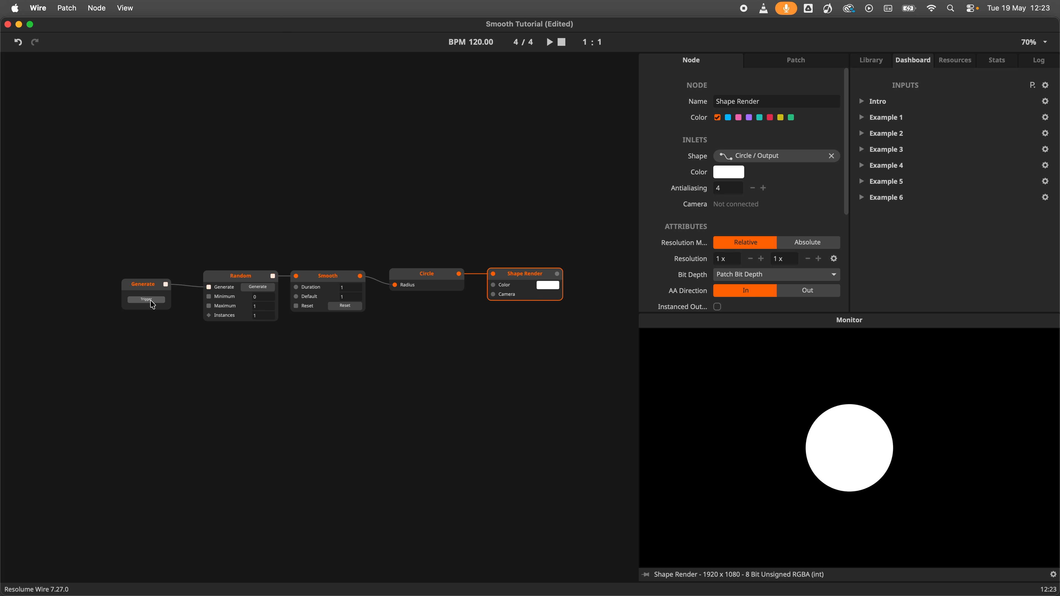
{"action": "left_click", "coordinate": [153, 304]}
{"action": "left_click", "coordinate": [153, 304]}
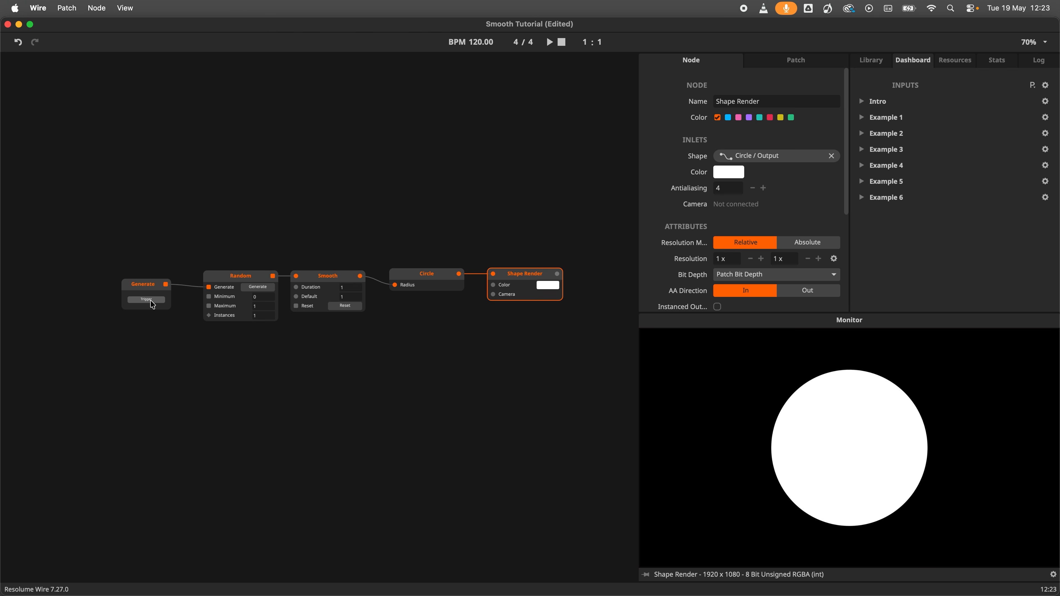
{"action": "left_click", "coordinate": [152, 304]}
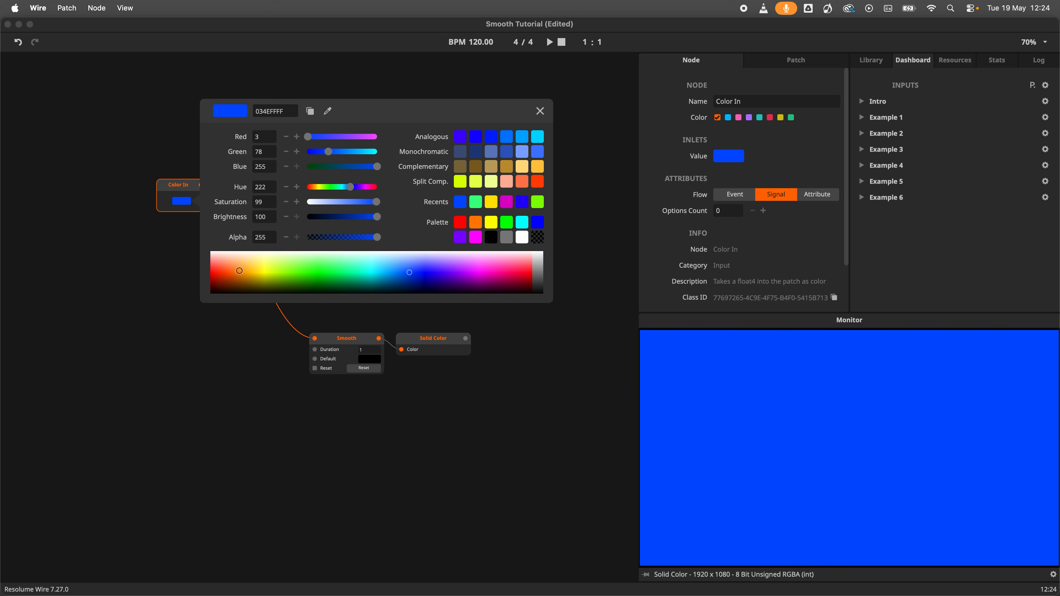
- Pick a series of Color In colours from the spectrum: orange FF9311FF, magenta D500E8FF, dark blue, pale mint DEFFF7FF and green
{"action": "left_click", "coordinate": [239, 271]}
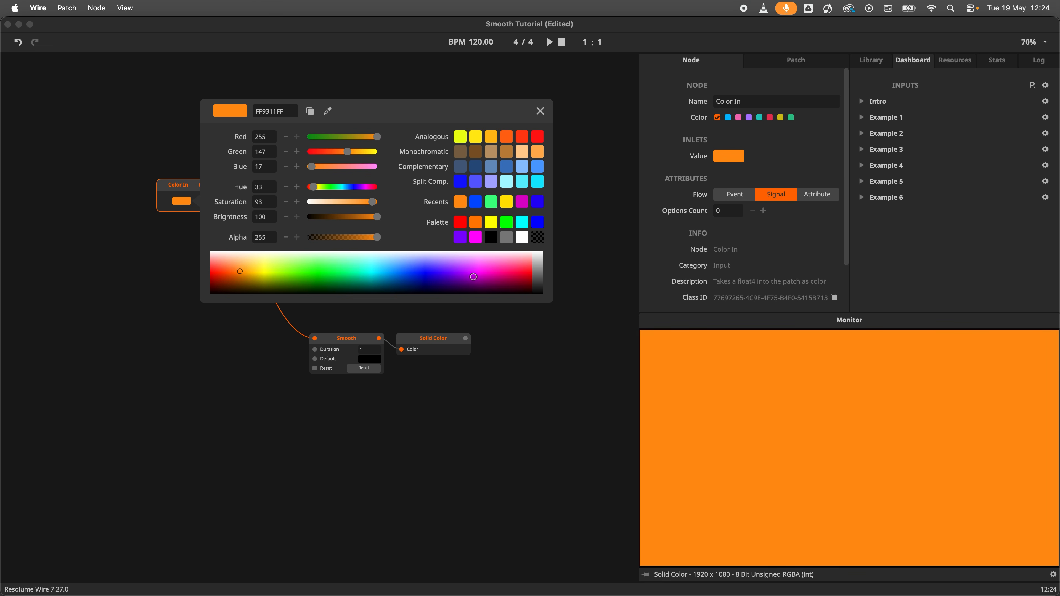
{"action": "left_click", "coordinate": [474, 275]}
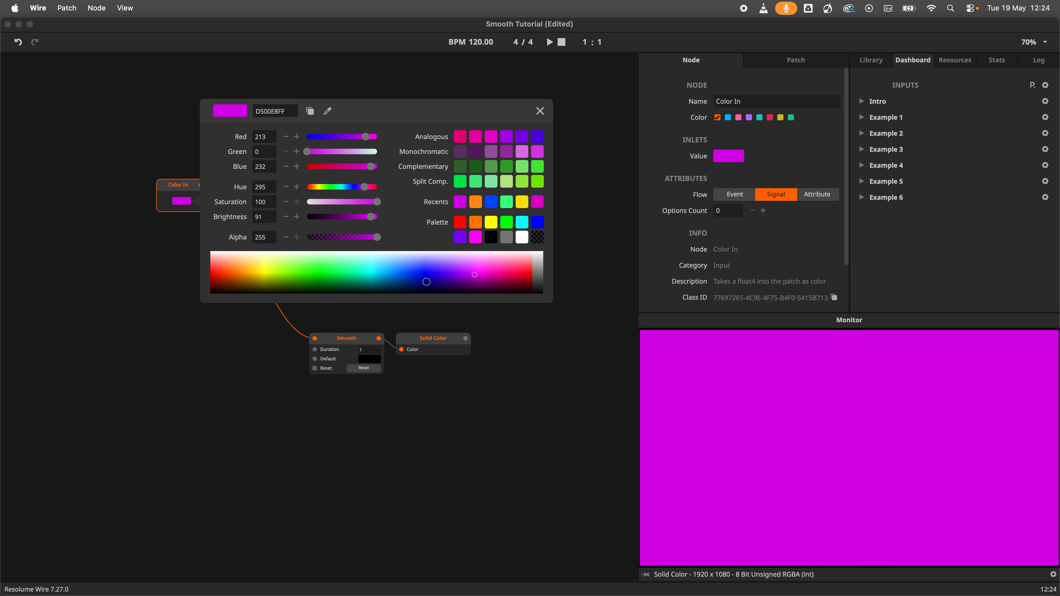
{"action": "left_click", "coordinate": [423, 282]}
{"action": "left_click", "coordinate": [359, 255]}
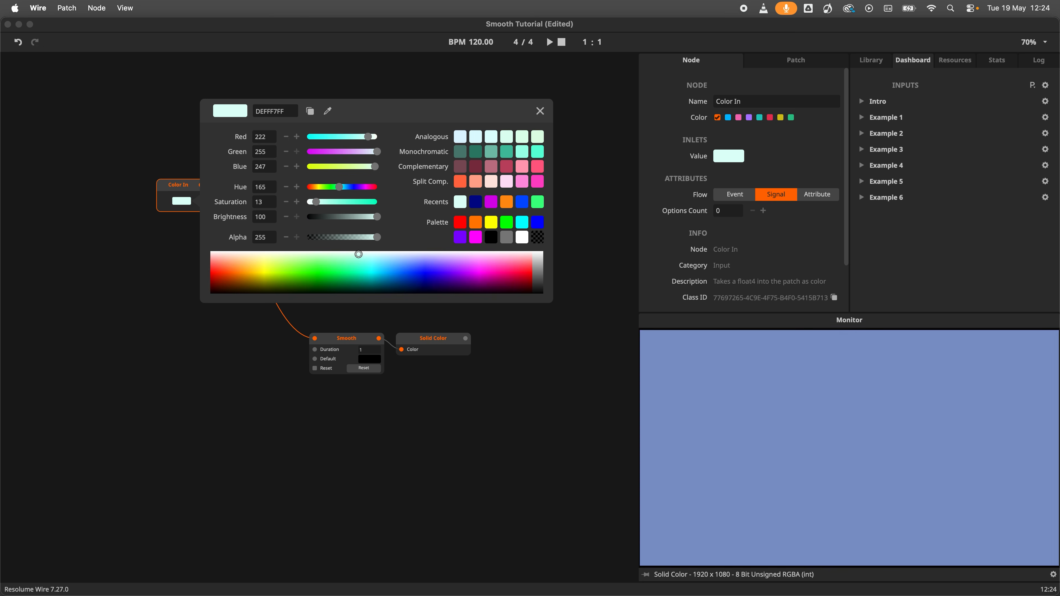
{"action": "left_click", "coordinate": [322, 268]}
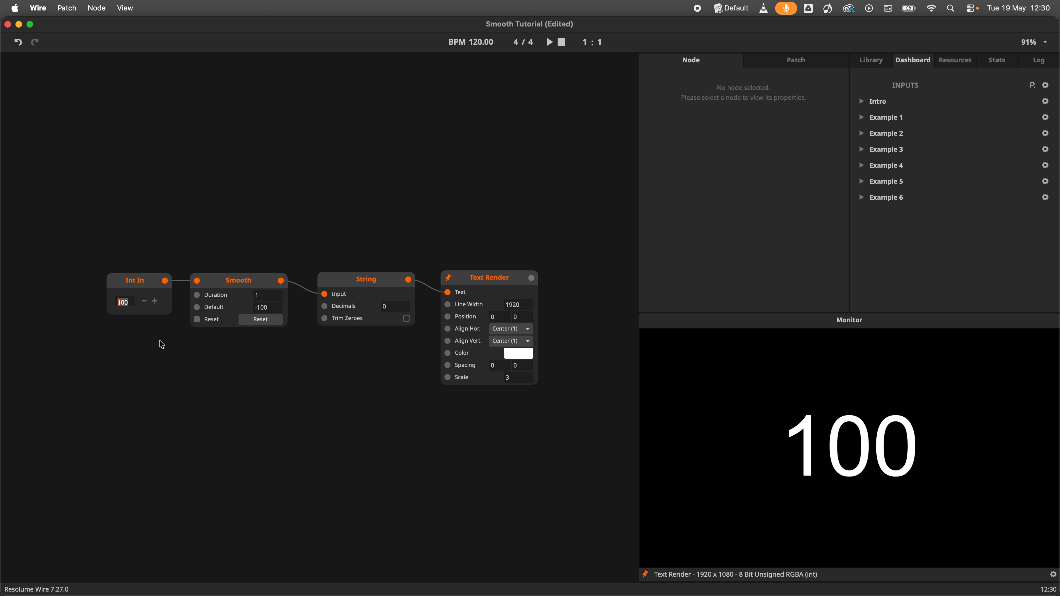
- Set the Int In value to 12 and the Smooth node's duration to 5
{"action": "type", "text": "12"}
{"action": "key", "text": "Return"}
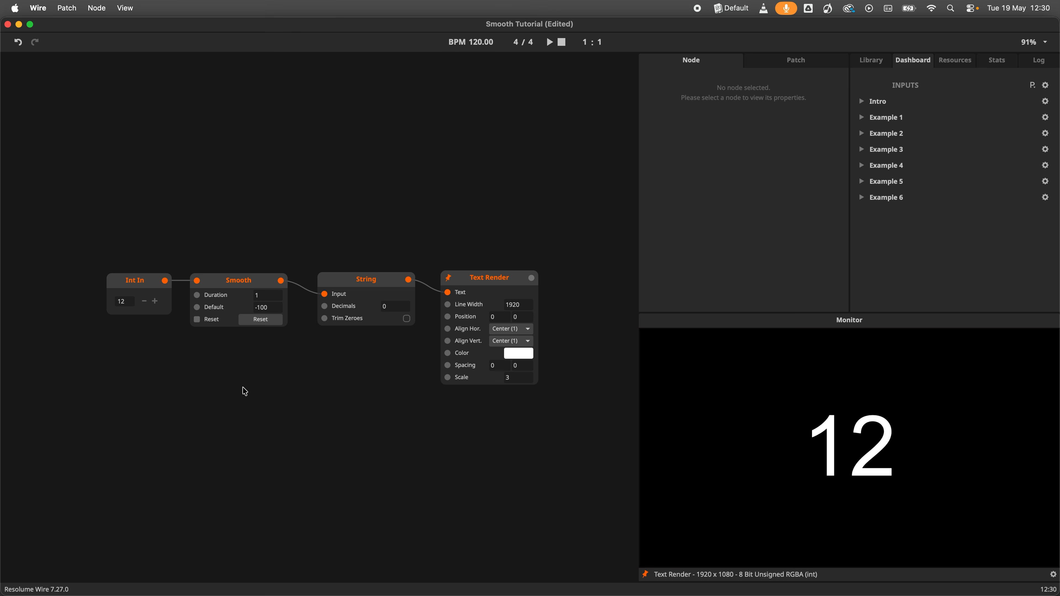
{"action": "left_click", "coordinate": [270, 296]}
{"action": "type", "text": "5"}
{"action": "left_click", "coordinate": [260, 380]}
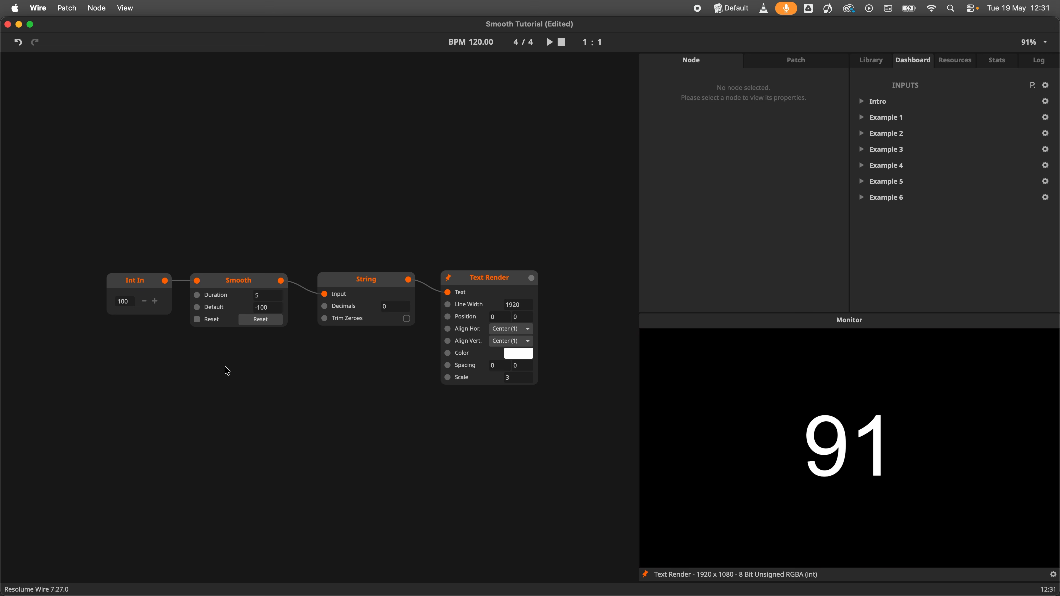
- Set the Smooth node's duration to 1 and feed it an Int In value of 12
{"action": "left_click", "coordinate": [266, 296]}
{"action": "type", "text": "1"}
{"action": "left_click", "coordinate": [257, 370]}
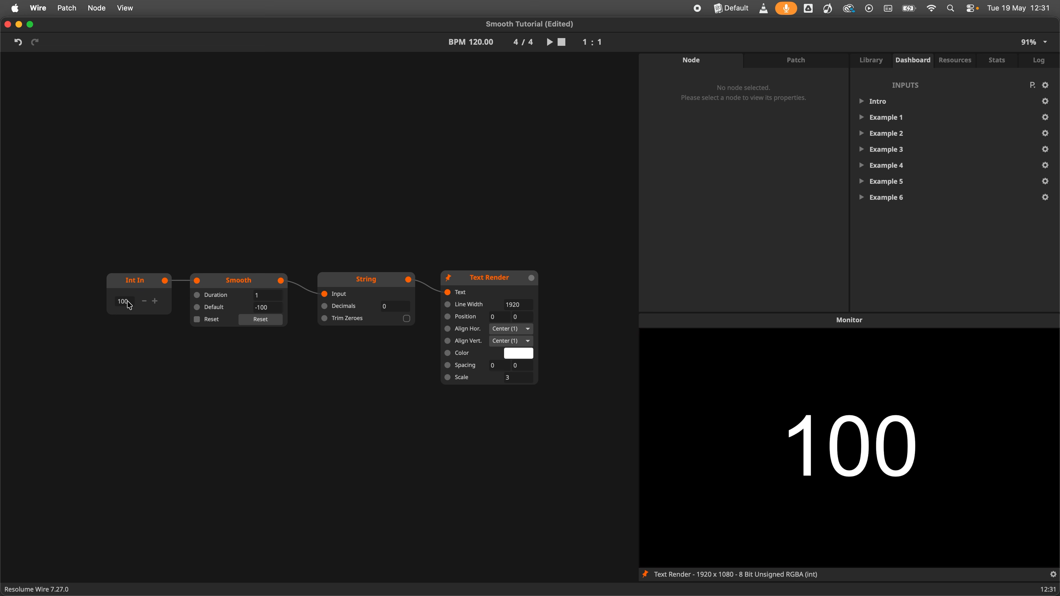
{"action": "key", "text": "Return"}
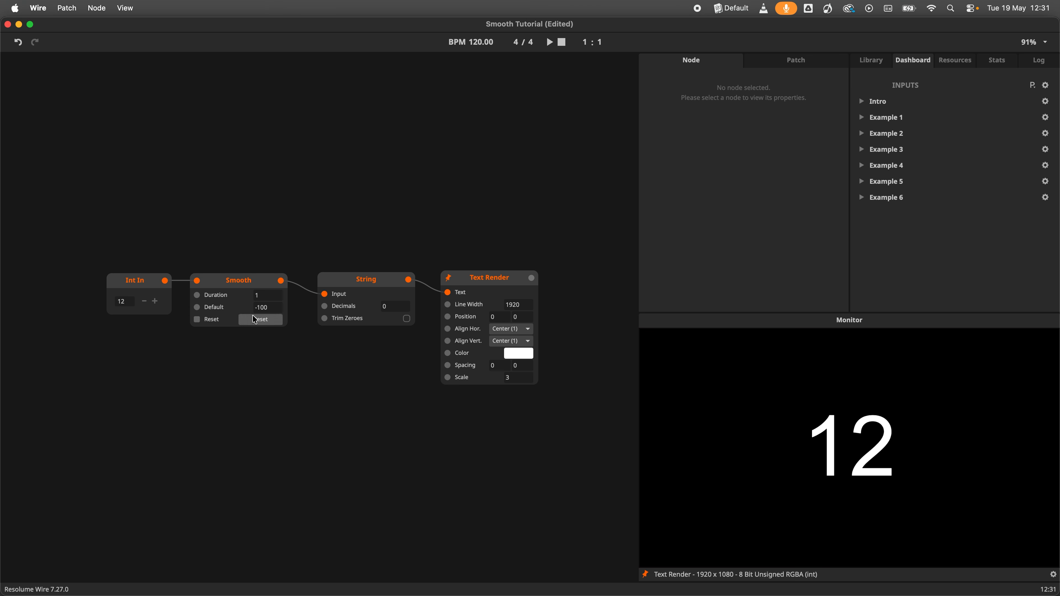
- Set the Smooth node's duration to 5 and the Int In value to 1200
{"action": "left_click", "coordinate": [268, 296]}
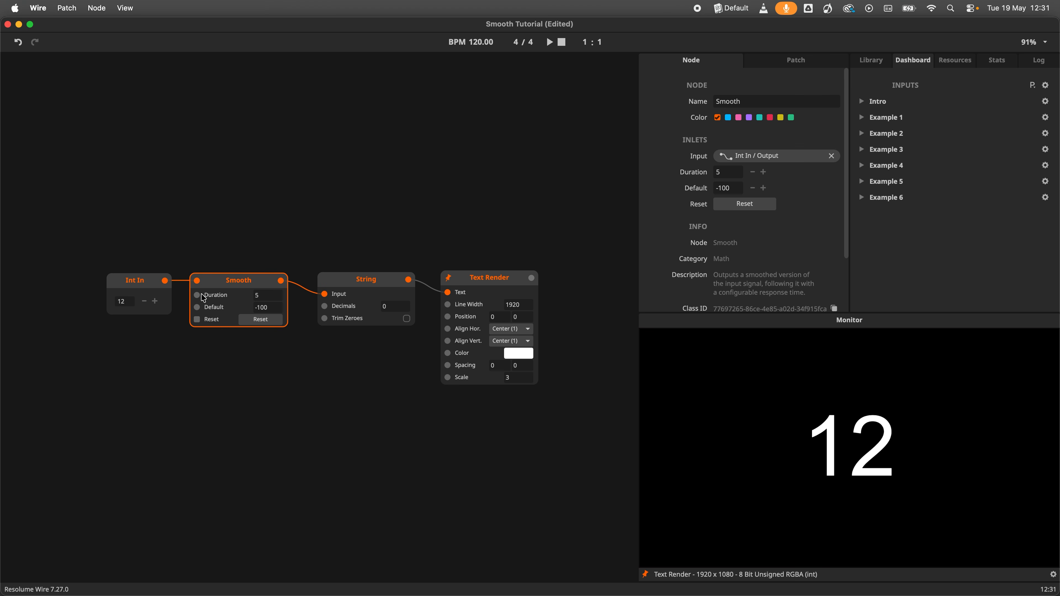
{"action": "type", "text": "00"}
{"action": "key", "text": "Return"}
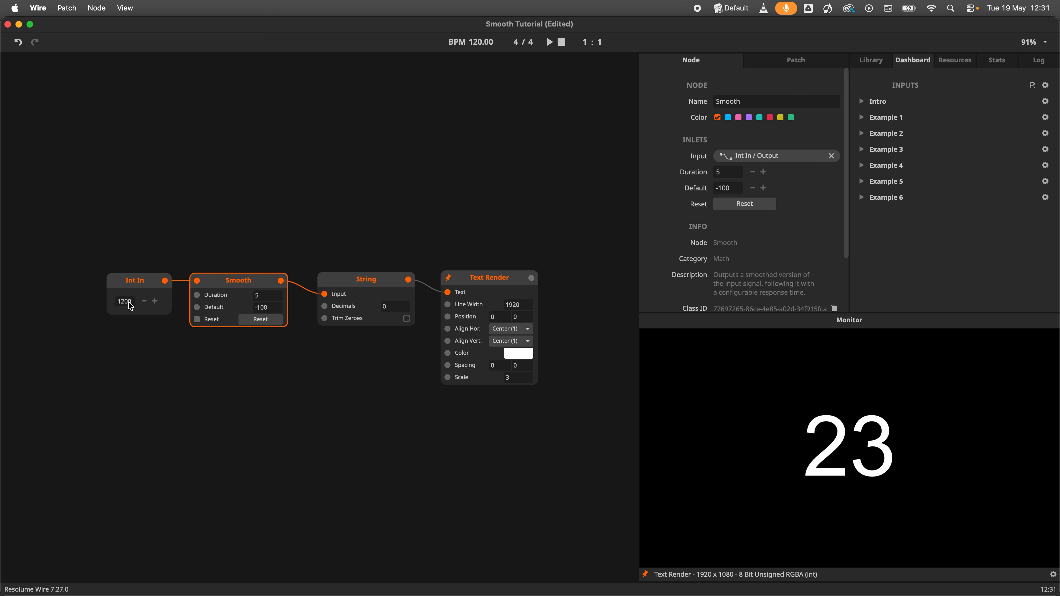
- Shorten the Smooth node's duration to 0.2 and set the Int In value to 2
{"action": "left_click", "coordinate": [275, 296]}
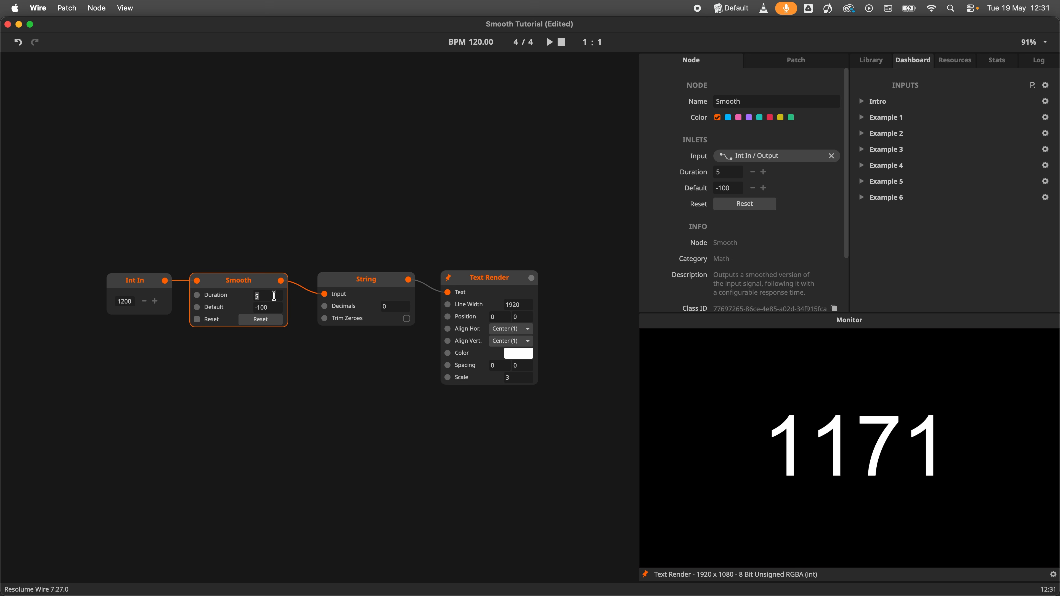
{"action": "type", "text": ".2"}
{"action": "key", "text": "Return"}
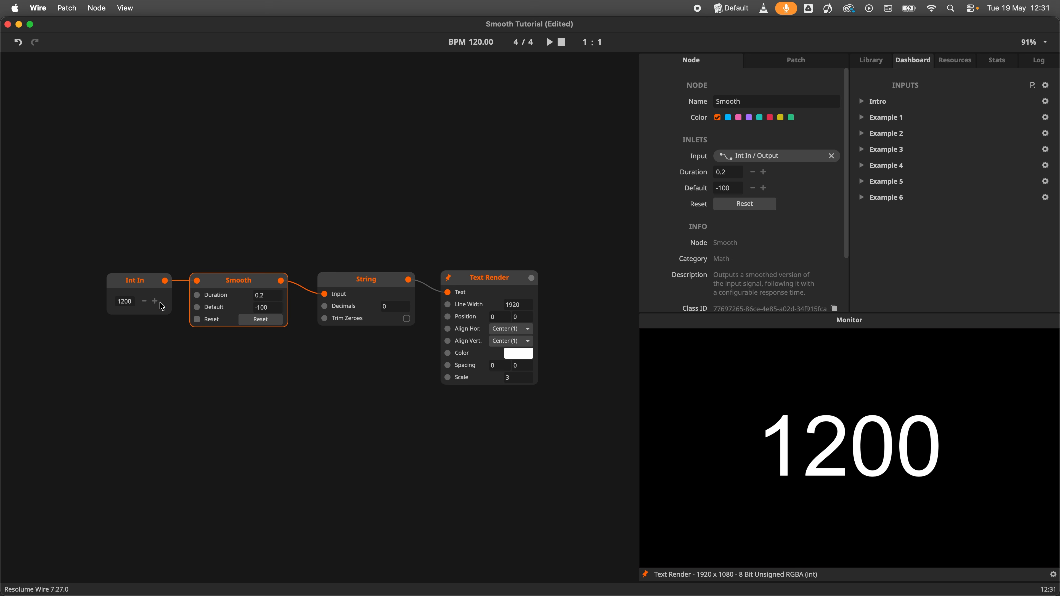
{"action": "key", "text": "Return"}
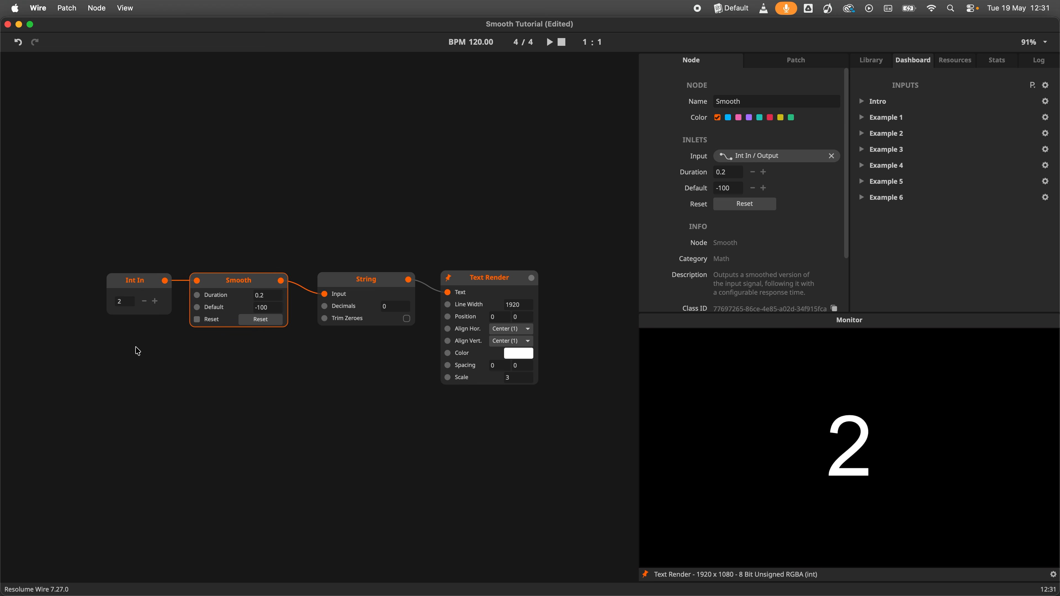
- Reset the Smooth node several times so its output restarts from the default value
{"action": "left_click", "coordinate": [272, 320]}
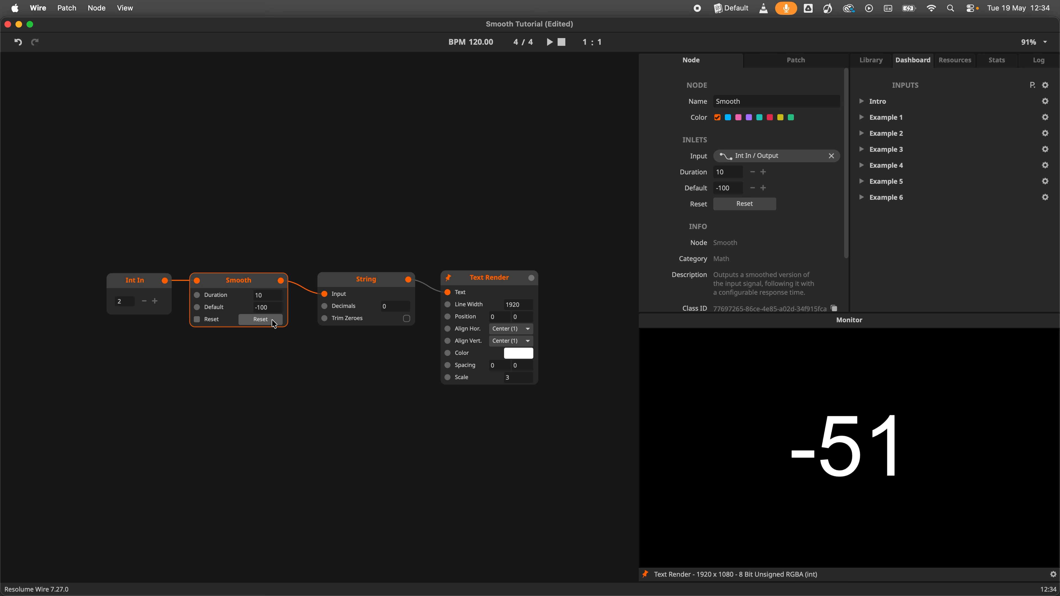
{"action": "left_click", "coordinate": [274, 324]}
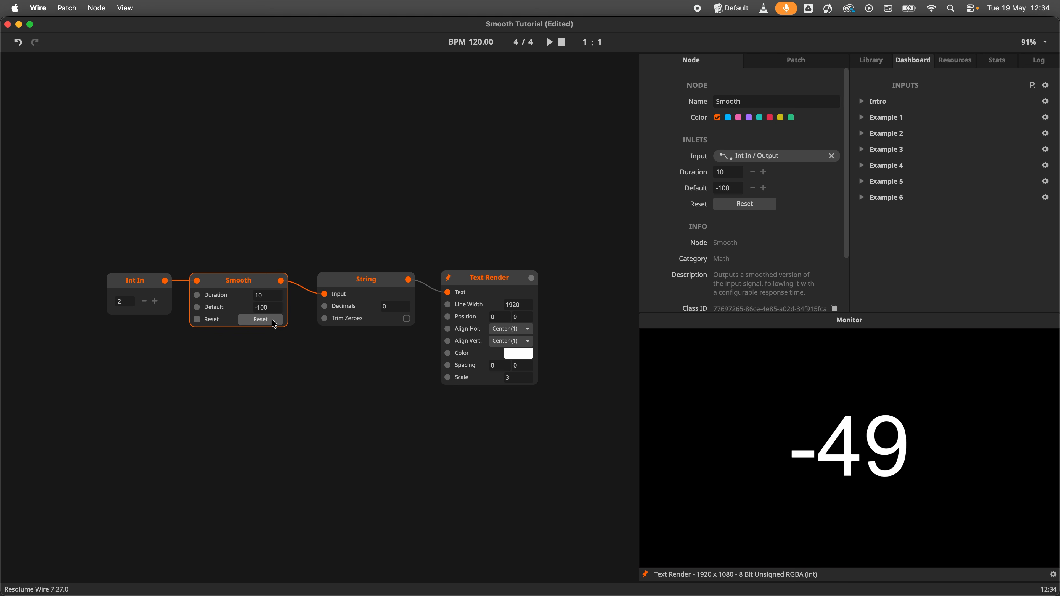
{"action": "left_click", "coordinate": [273, 323]}
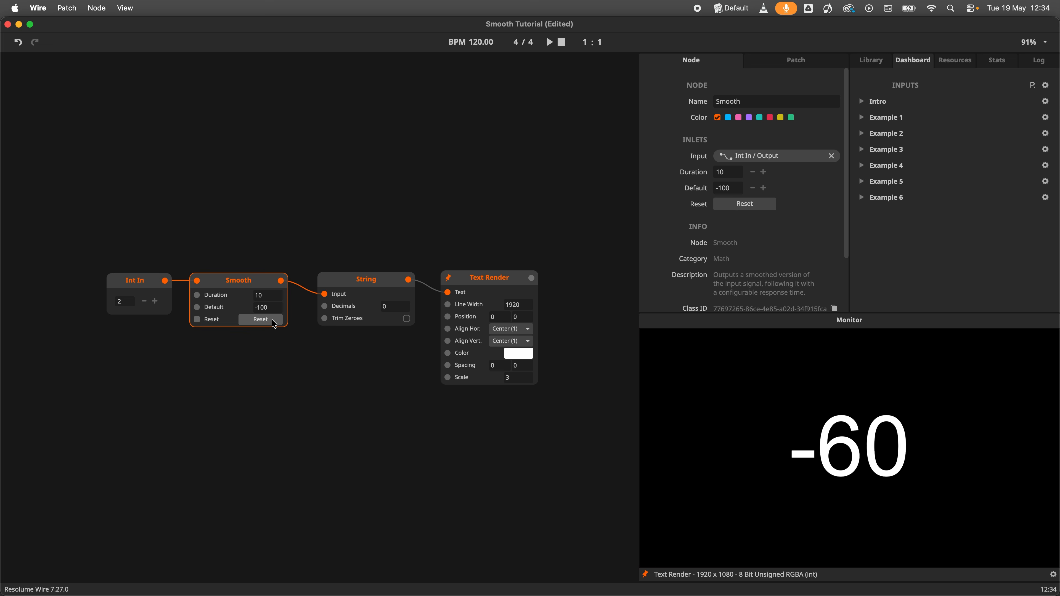
{"action": "left_click", "coordinate": [274, 323]}
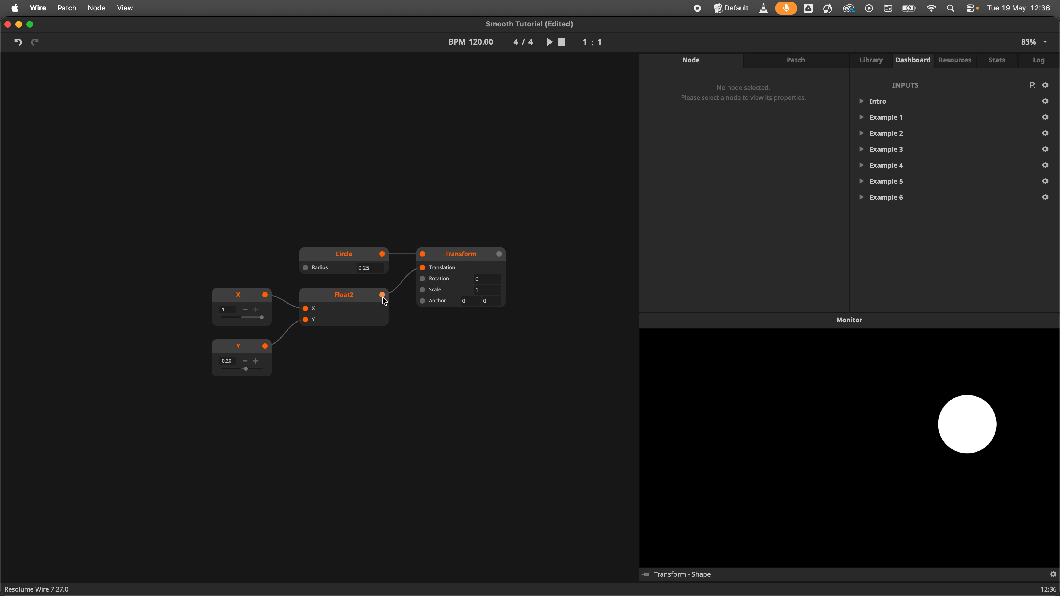
- Preview the output of the Circle node on its own, followed by the output of the Transform node
{"action": "mouse_move", "coordinate": [384, 301]}
{"action": "left_click", "coordinate": [336, 268]}
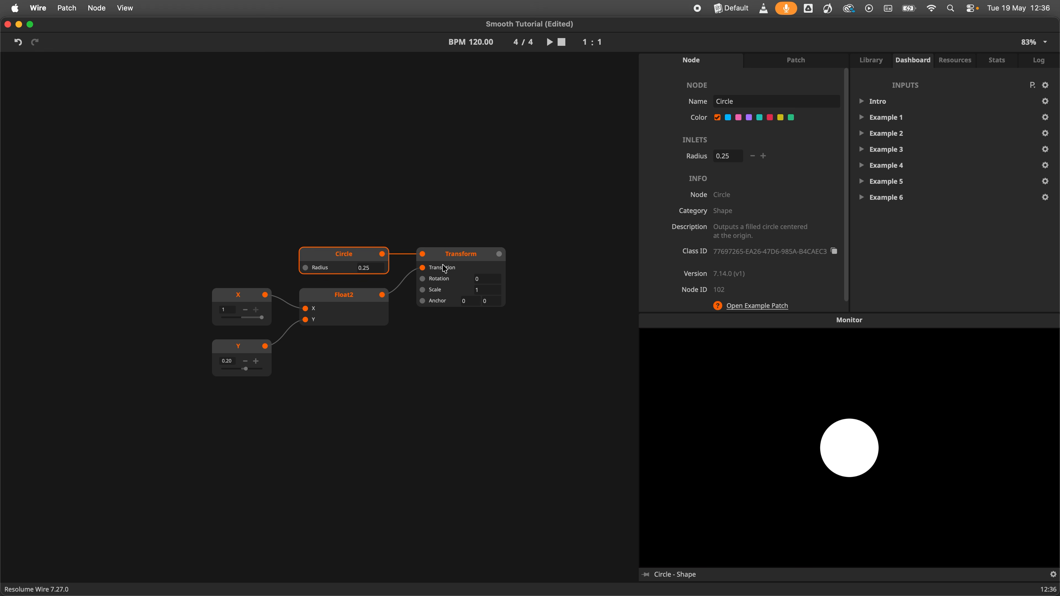
{"action": "left_click", "coordinate": [460, 268]}
- Move the unsmoothed circle with the sliders to about 0.65 on X and 0.93 on Y
{"action": "left_click_drag", "start_coordinate": [262, 319], "coordinate": [230, 322]}
{"action": "mouse_move", "coordinate": [254, 373]}
{"action": "left_mouse_down"}
{"action": "mouse_move", "coordinate": [233, 372]}
{"action": "mouse_move", "coordinate": [262, 368]}
{"action": "left_mouse_up"}
{"action": "mouse_move", "coordinate": [253, 325]}
{"action": "left_mouse_down"}
{"action": "mouse_move", "coordinate": [237, 322]}
{"action": "mouse_move", "coordinate": [255, 320]}
{"action": "left_mouse_up"}
- Shift the X, Y and Float2 nodes aside and insert a Smooth node between Float2 and the Transform's Translation inlet
{"action": "left_click", "coordinate": [311, 360]}
{"action": "left_click_drag", "start_coordinate": [203, 398], "coordinate": [210, 347]}
{"action": "left_click", "coordinate": [298, 342]}
{"action": "double_click", "coordinate": [300, 328]}
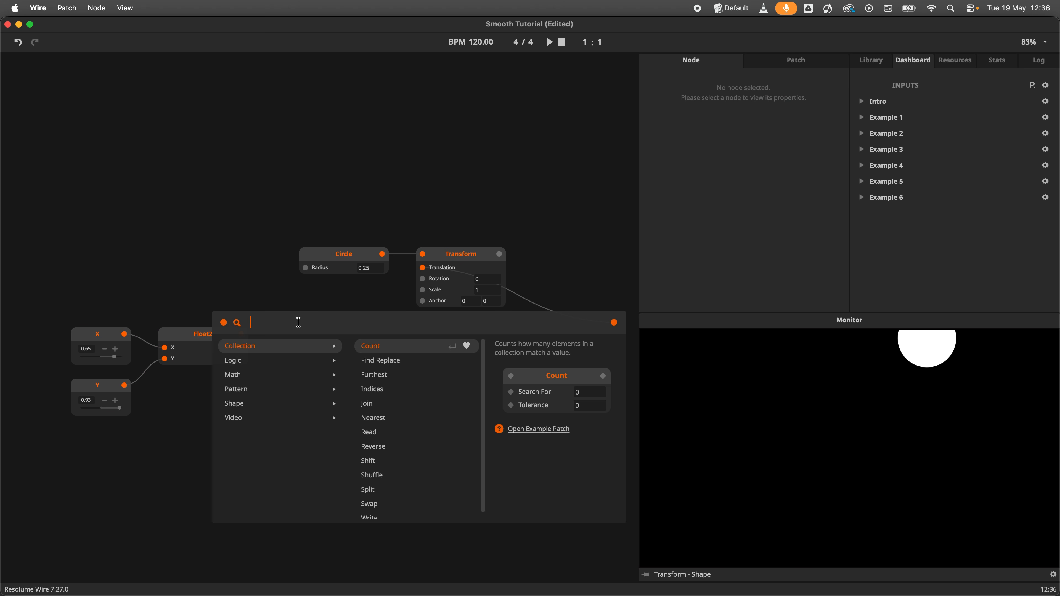
{"action": "type", "text": "smoo"}
{"action": "key", "text": "Return"}
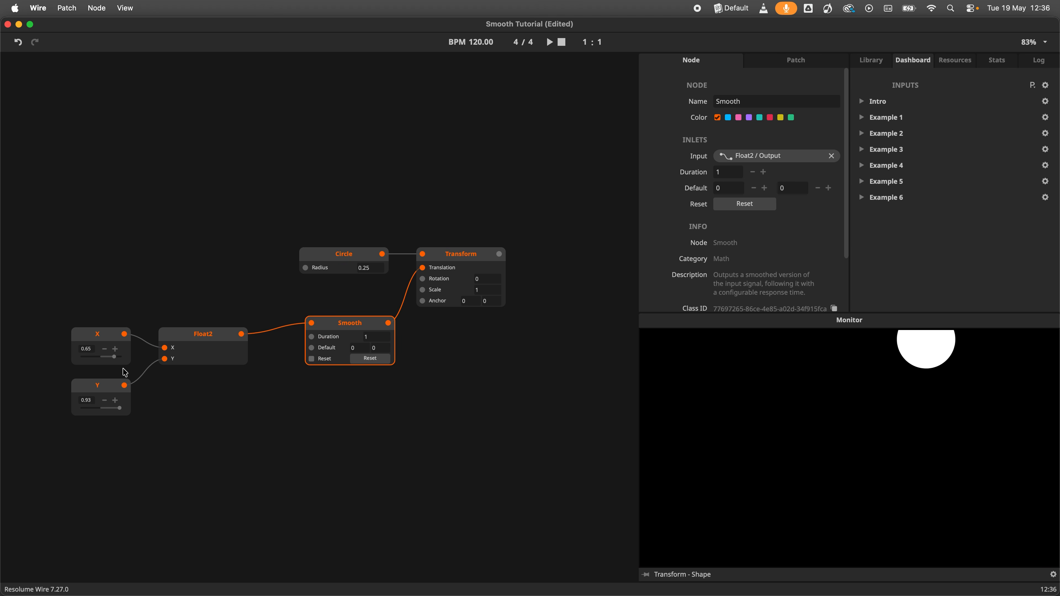
- Test the smoothed circle movement with several slider positions, ending at about 0.33 on X and -0.64 on Y
{"action": "left_click_drag", "start_coordinate": [98, 363], "coordinate": [93, 361]}
{"action": "left_click_drag", "start_coordinate": [118, 407], "coordinate": [107, 408]}
{"action": "left_click", "coordinate": [108, 358]}
{"action": "left_click", "coordinate": [85, 357]}
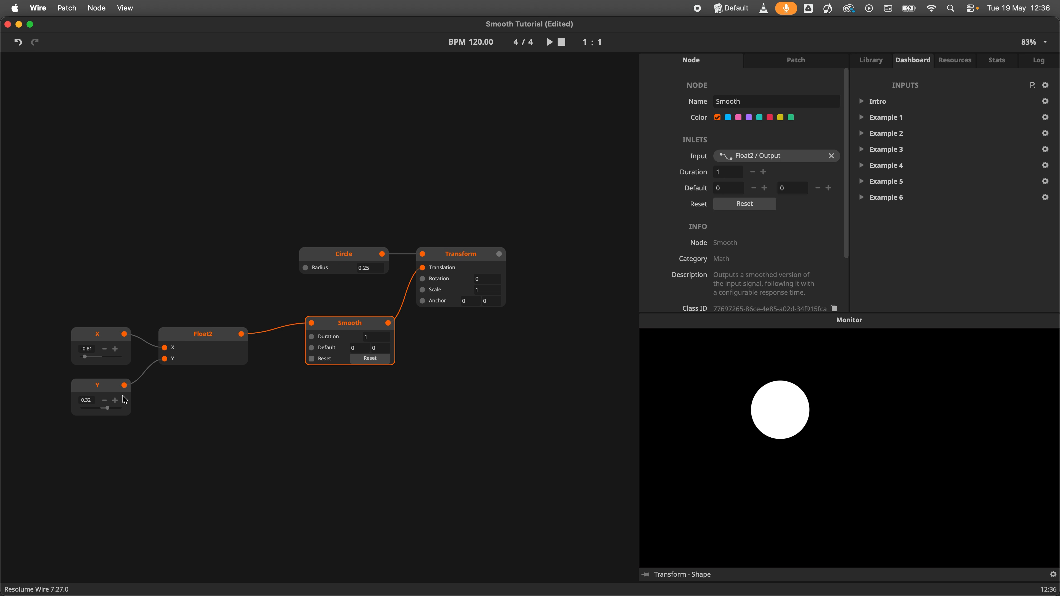
{"action": "left_click", "coordinate": [122, 409]}
{"action": "left_click", "coordinate": [89, 408]}
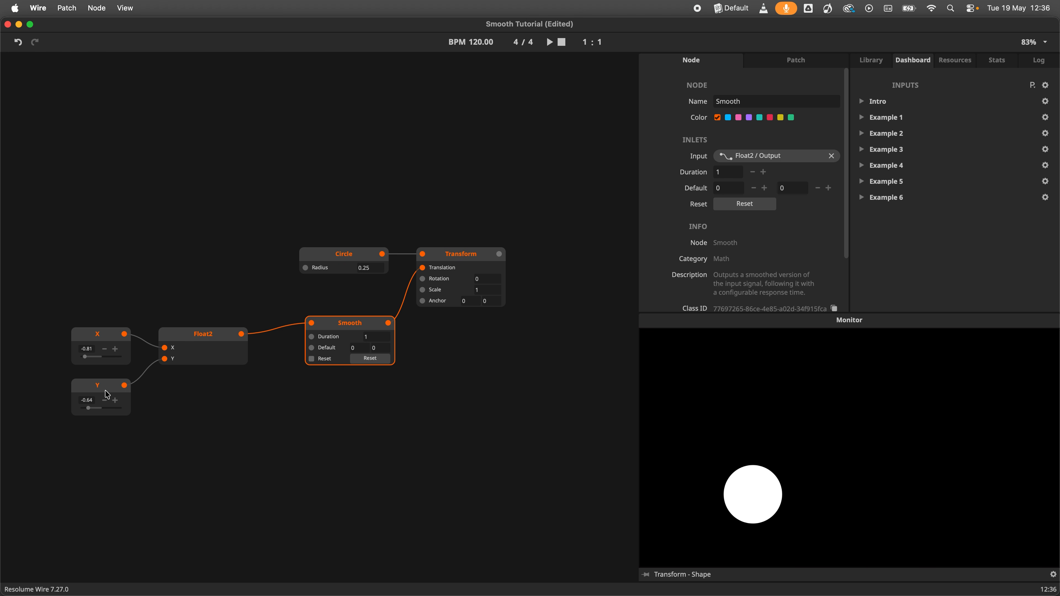
{"action": "left_click", "coordinate": [108, 362]}
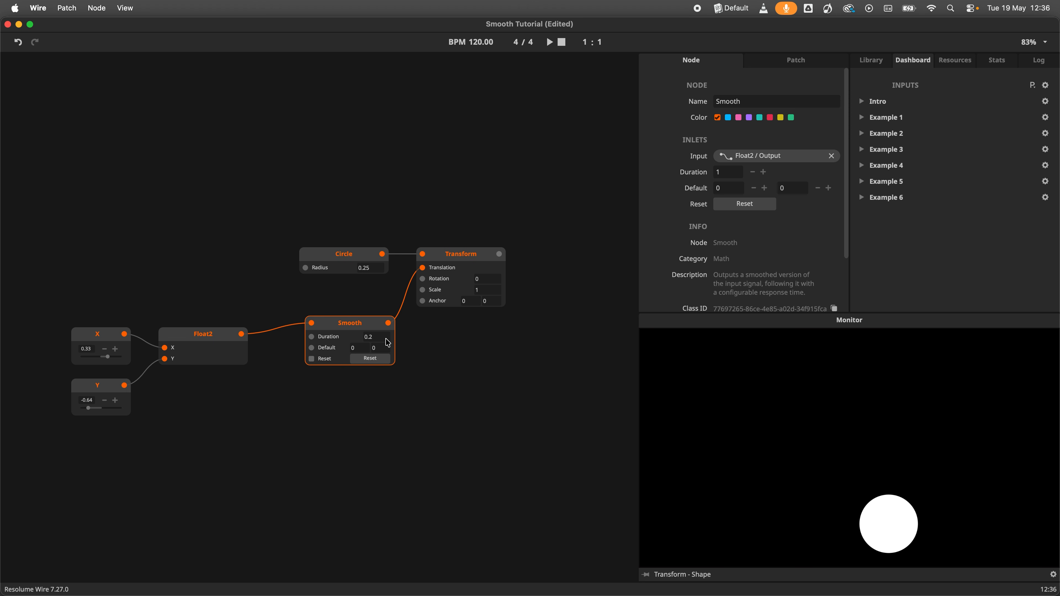
- Move the circle to about 0.43 on X and 0.62 on Y, and set the Smooth node's duration to 2
{"action": "left_click", "coordinate": [97, 362]}
{"action": "left_click", "coordinate": [114, 408]}
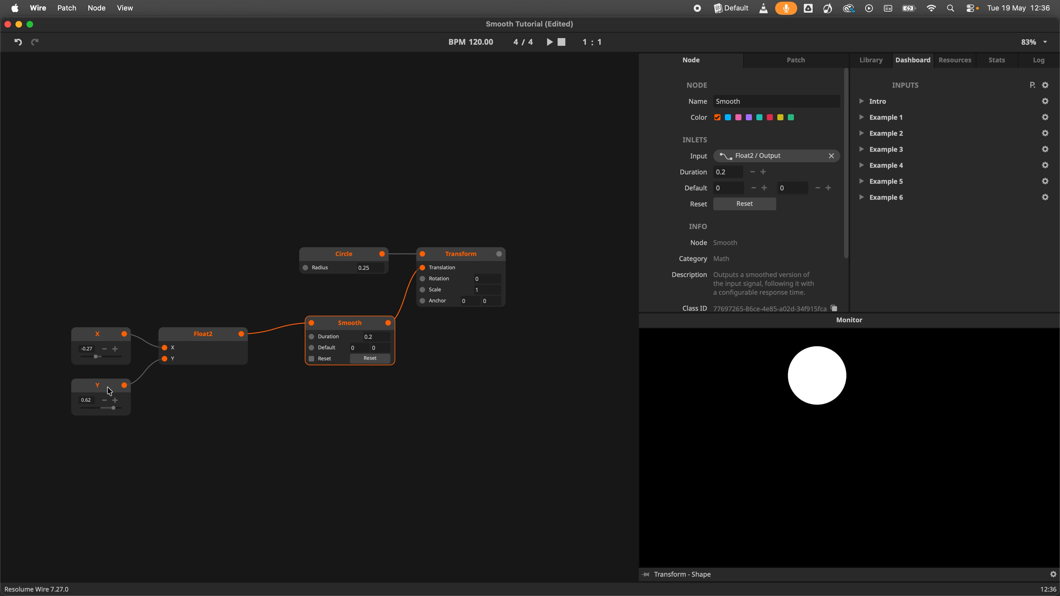
{"action": "left_click", "coordinate": [110, 358]}
{"action": "left_click", "coordinate": [339, 408]}
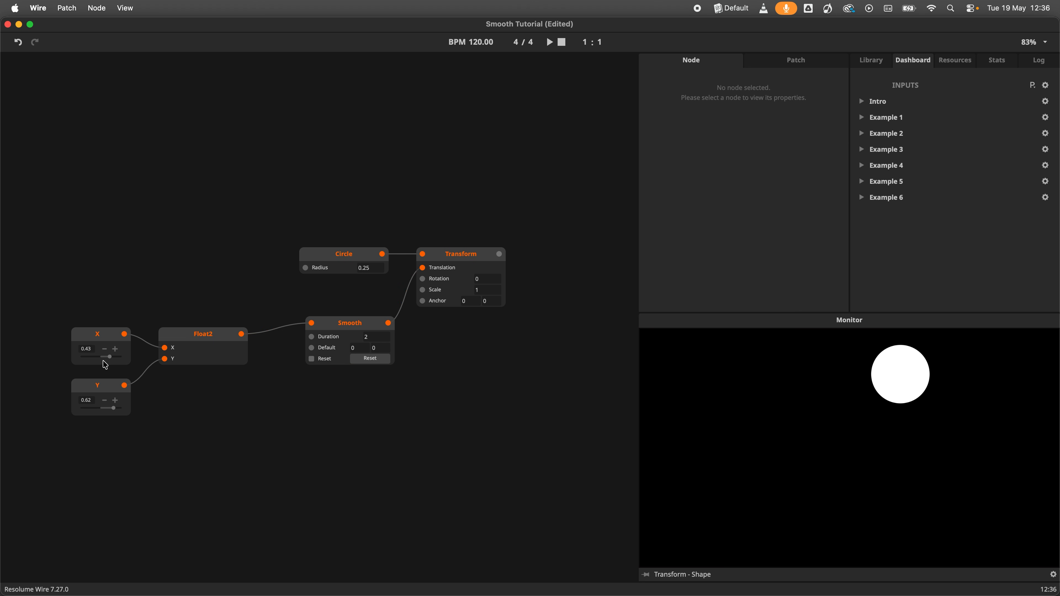
- Test the slower smoothing with several slider positions, ending with X at about -0.60 and Y near the middle of its range
{"action": "left_click", "coordinate": [86, 358]}
{"action": "left_click", "coordinate": [97, 409]}
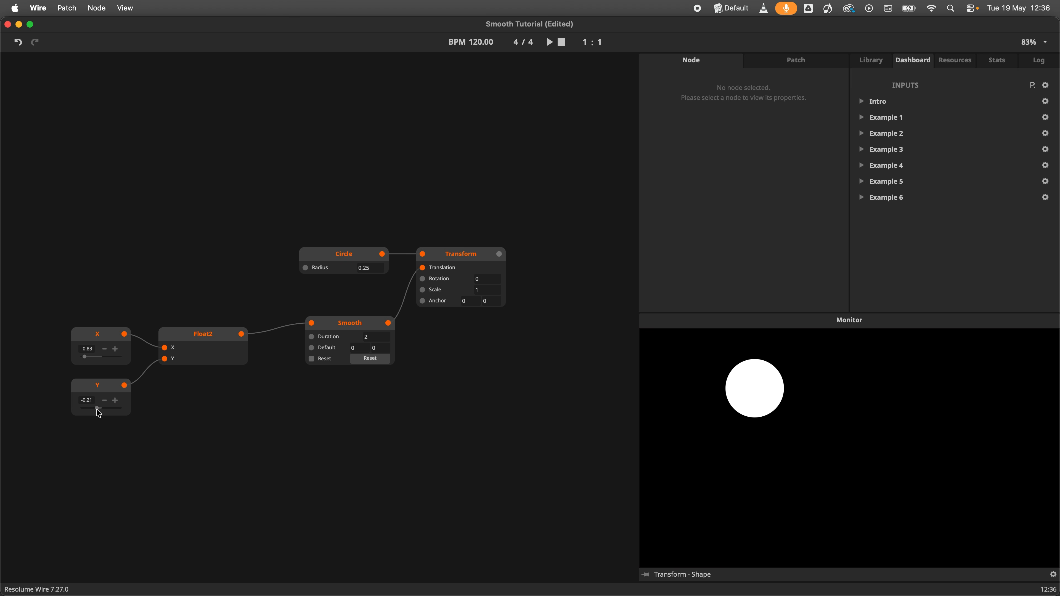
{"action": "left_click", "coordinate": [116, 409]}
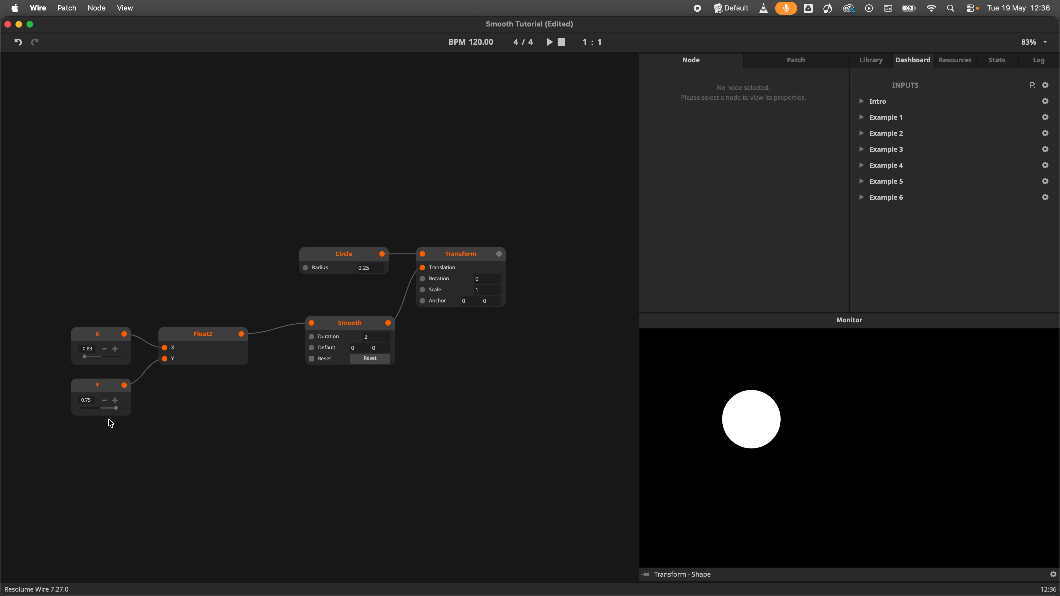
{"action": "left_click", "coordinate": [115, 358]}
{"action": "left_click", "coordinate": [89, 357]}
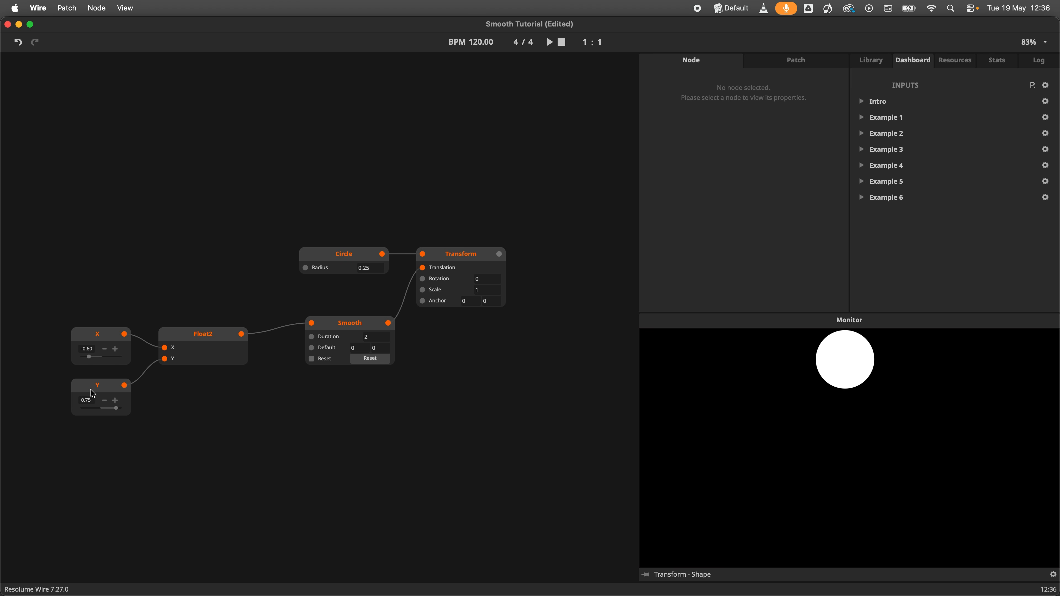
{"action": "left_click", "coordinate": [101, 408]}
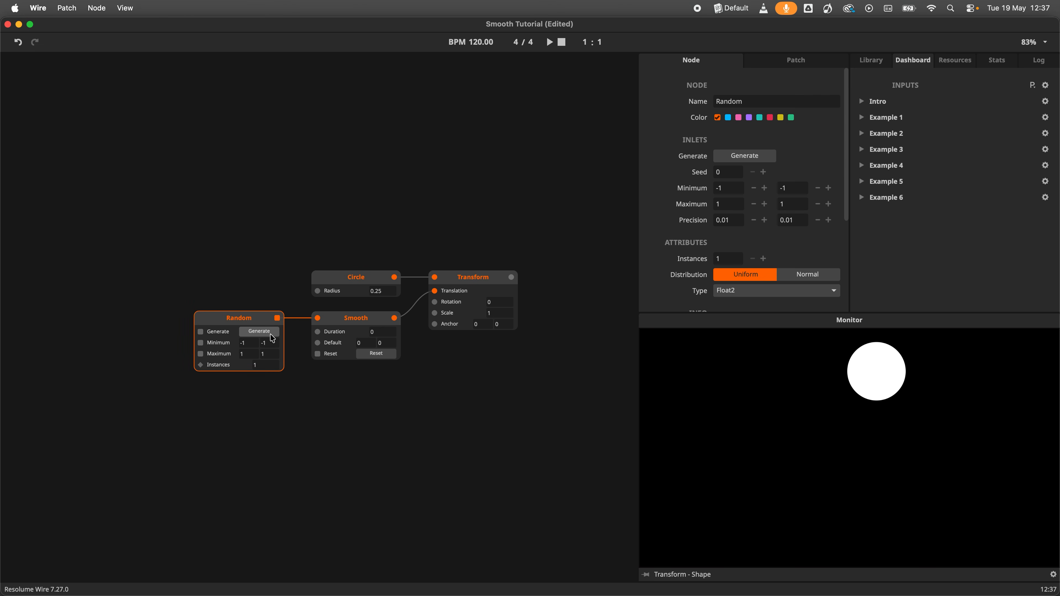
- Generate a long series of random circle positions from the Random node with the Smooth duration at 0
{"action": "left_click", "coordinate": [259, 331]}
{"action": "left_click", "coordinate": [259, 331]}
{"action": "left_click", "coordinate": [259, 332]}
{"action": "left_click", "coordinate": [272, 336]}
{"action": "left_click", "coordinate": [271, 335]}
{"action": "left_click", "coordinate": [272, 336]}
{"action": "left_click", "coordinate": [272, 335]}
{"action": "left_click", "coordinate": [272, 336]}
{"action": "left_click", "coordinate": [272, 336]}
{"action": "left_click", "coordinate": [272, 336]}
{"action": "left_click", "coordinate": [272, 336]}
{"action": "left_click", "coordinate": [272, 337]}
{"action": "left_click", "coordinate": [271, 337]}
{"action": "left_click", "coordinate": [272, 337]}
{"action": "left_click", "coordinate": [271, 336]}
{"action": "left_click", "coordinate": [272, 336]}
{"action": "left_click", "coordinate": [271, 337]}
- Set the duration of the Smooth node between Random and Transform to 1
{"action": "left_click", "coordinate": [385, 334]}
{"action": "type", "text": "1"}
{"action": "left_click", "coordinate": [353, 382]}
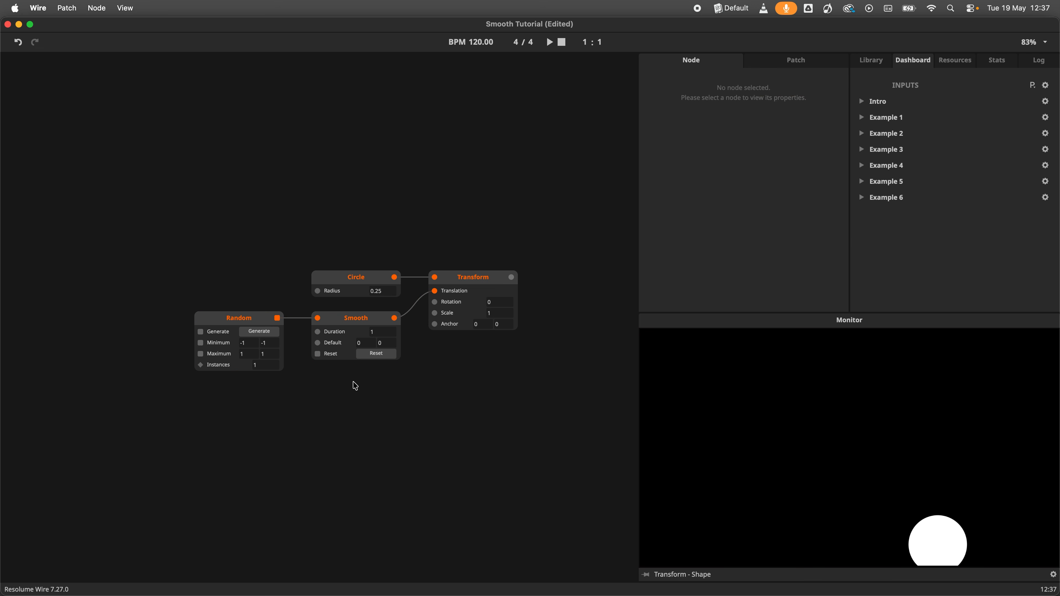
- Generate several more random positions so the circle glides between them with the smoothing active
{"action": "left_click", "coordinate": [278, 337]}
{"action": "left_click", "coordinate": [277, 338]}
{"action": "left_click", "coordinate": [276, 339]}
{"action": "left_click", "coordinate": [276, 338]}
{"action": "left_click", "coordinate": [276, 338]}
{"action": "left_click", "coordinate": [277, 338]}
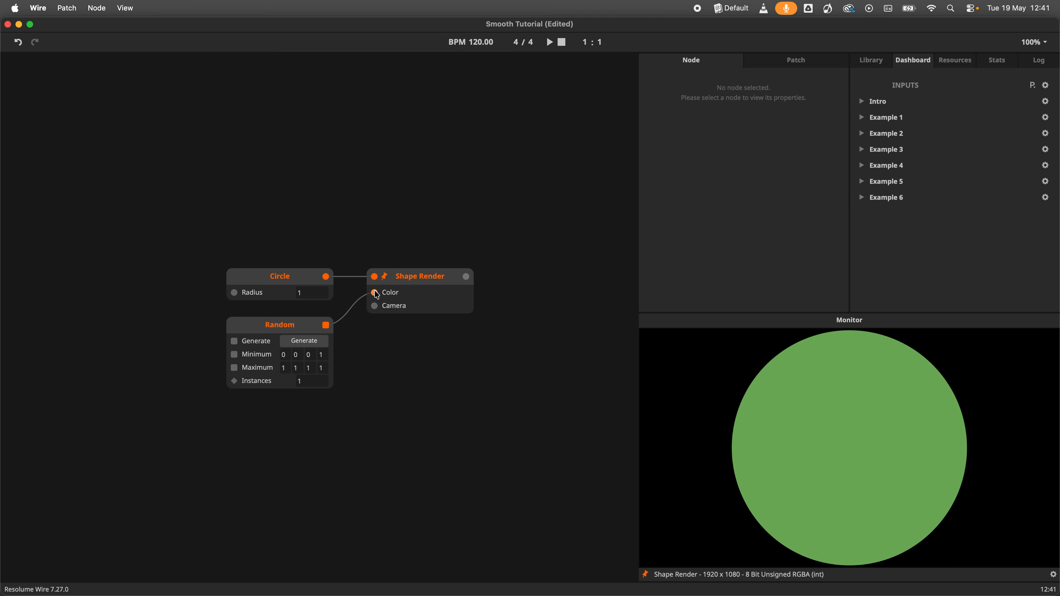
- Generate several random colours for the circle from the Random node connected to the Shape Render's Color inlet
{"action": "mouse_move", "coordinate": [377, 295]}
{"action": "left_click", "coordinate": [328, 342]}
{"action": "left_click", "coordinate": [319, 343]}
{"action": "left_click", "coordinate": [319, 343]}
{"action": "left_click", "coordinate": [319, 342]}
{"action": "left_click", "coordinate": [318, 343]}
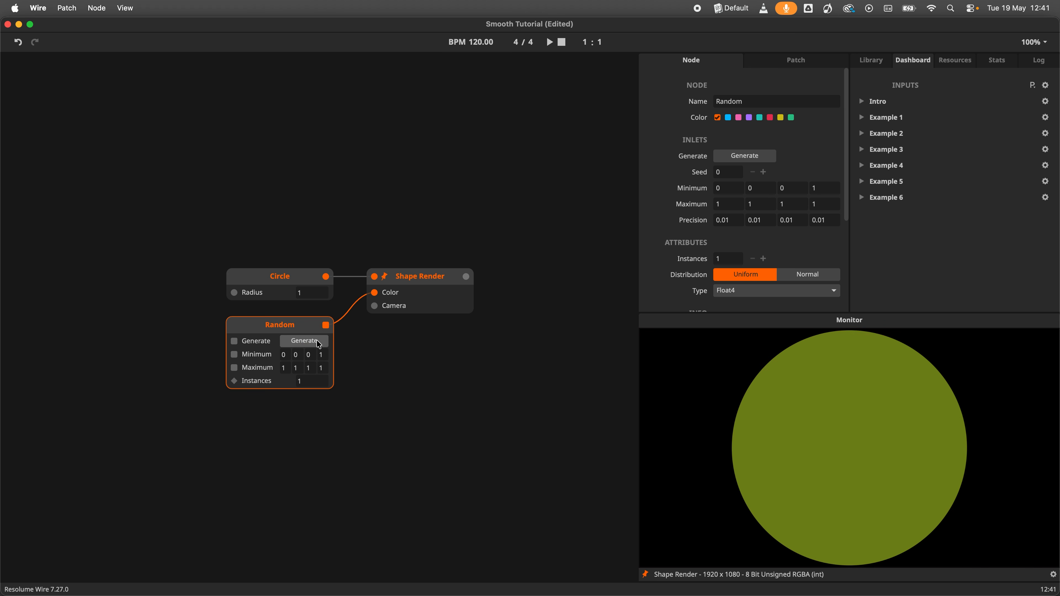
- Generate a few more unsmoothed random colours and inspect the value arriving at the Shape Render's Color inlet
{"action": "left_click", "coordinate": [318, 342]}
{"action": "left_click", "coordinate": [319, 343]}
{"action": "left_click", "coordinate": [319, 342]}
{"action": "left_click", "coordinate": [319, 343]}
{"action": "mouse_move", "coordinate": [374, 297]}
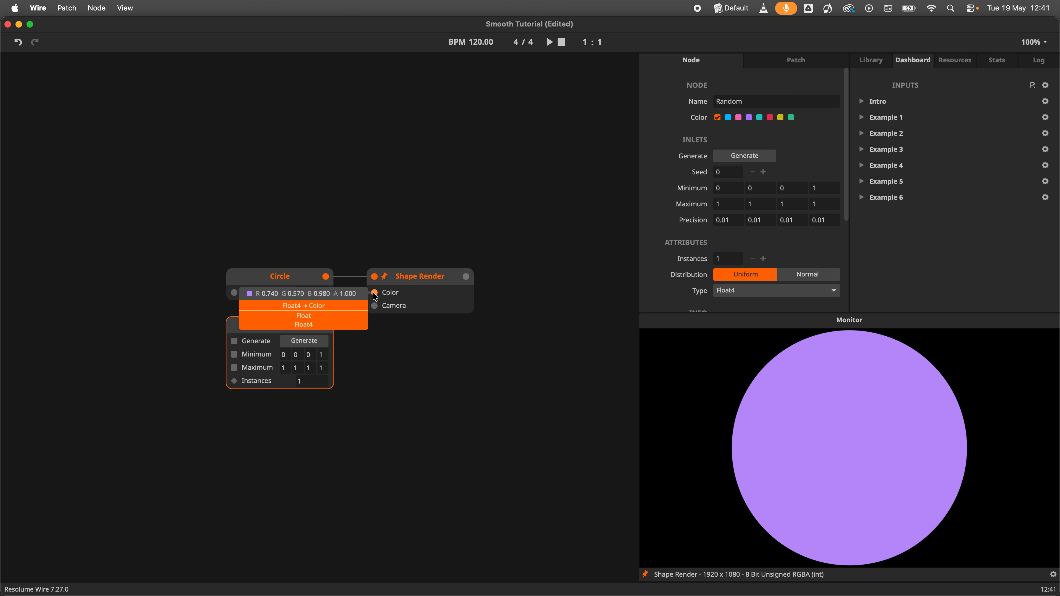
- Insert a Smooth node on the cable between Random and Shape Render's Color inlet, spacing the nodes apart to make room
{"action": "left_click", "coordinate": [362, 379]}
{"action": "left_click_drag", "start_coordinate": [288, 331], "coordinate": [218, 350]}
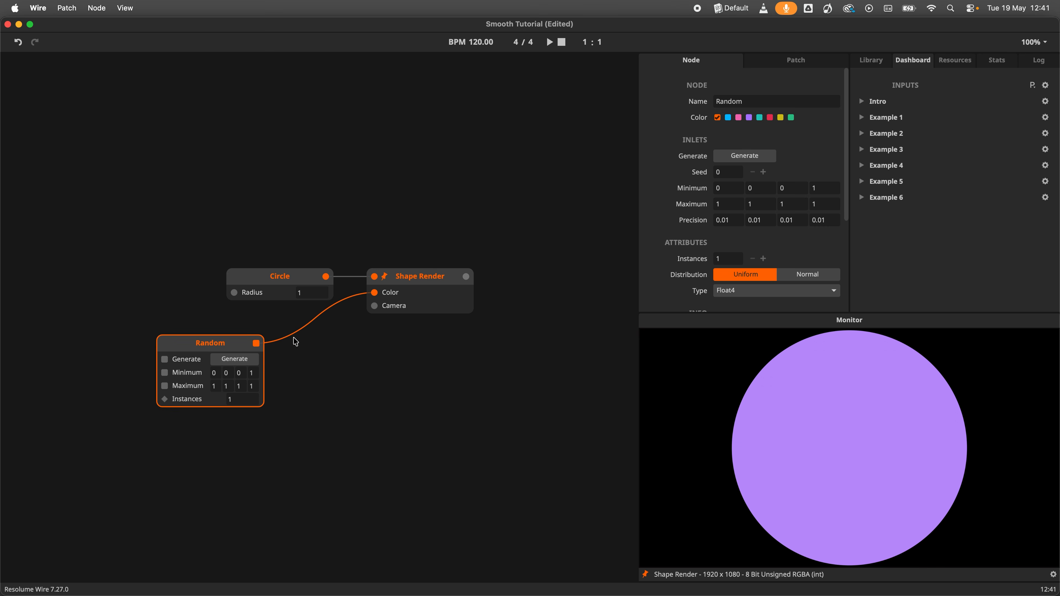
{"action": "double_click", "coordinate": [294, 338]}
{"action": "type", "text": "smo"}
{"action": "key", "text": "Return"}
{"action": "left_click_drag", "start_coordinate": [435, 300], "coordinate": [506, 301]}
- Generate a series of random colours from the Random node with the Smooth node easing the circle's colour changes
{"action": "left_click", "coordinate": [242, 359]}
{"action": "left_click", "coordinate": [243, 358]}
{"action": "left_click", "coordinate": [244, 359]}
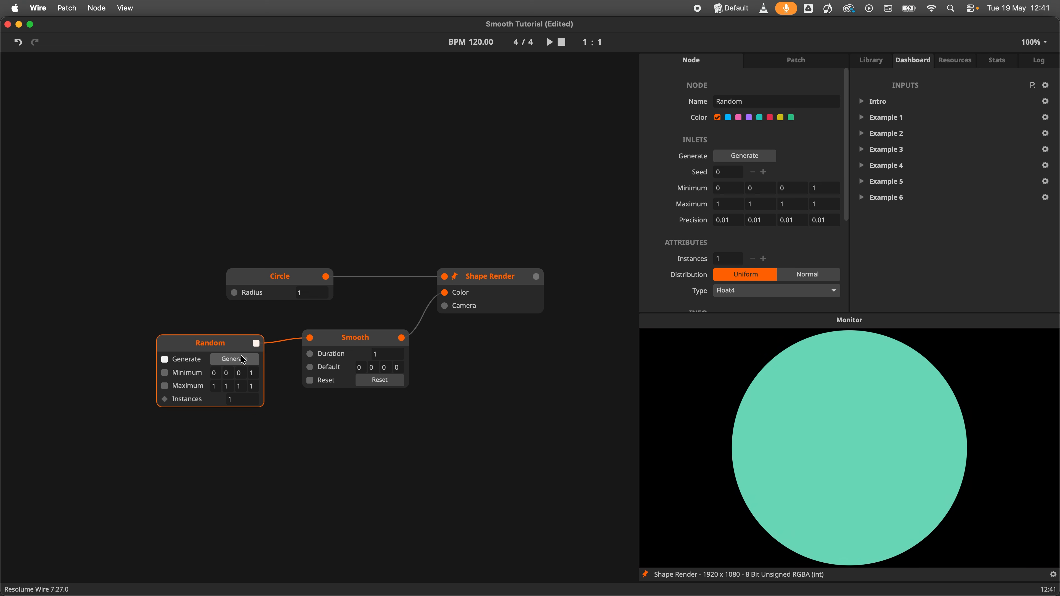
{"action": "left_click", "coordinate": [243, 359]}
{"action": "left_click", "coordinate": [243, 360]}
{"action": "left_click", "coordinate": [243, 359]}
{"action": "left_click", "coordinate": [243, 359]}
{"action": "left_click", "coordinate": [243, 359]}
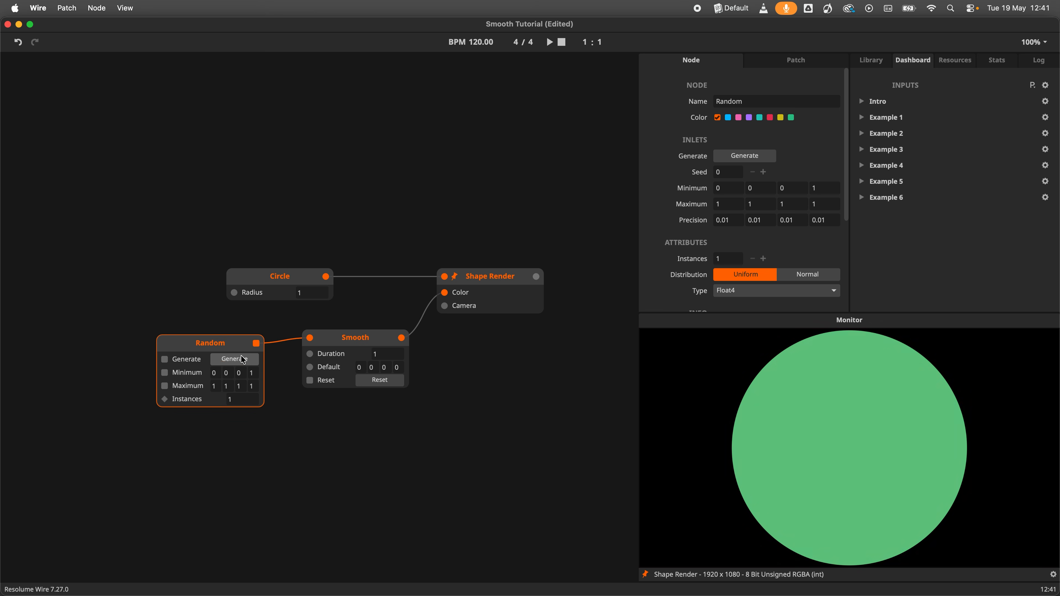
{"action": "left_click", "coordinate": [243, 360]}
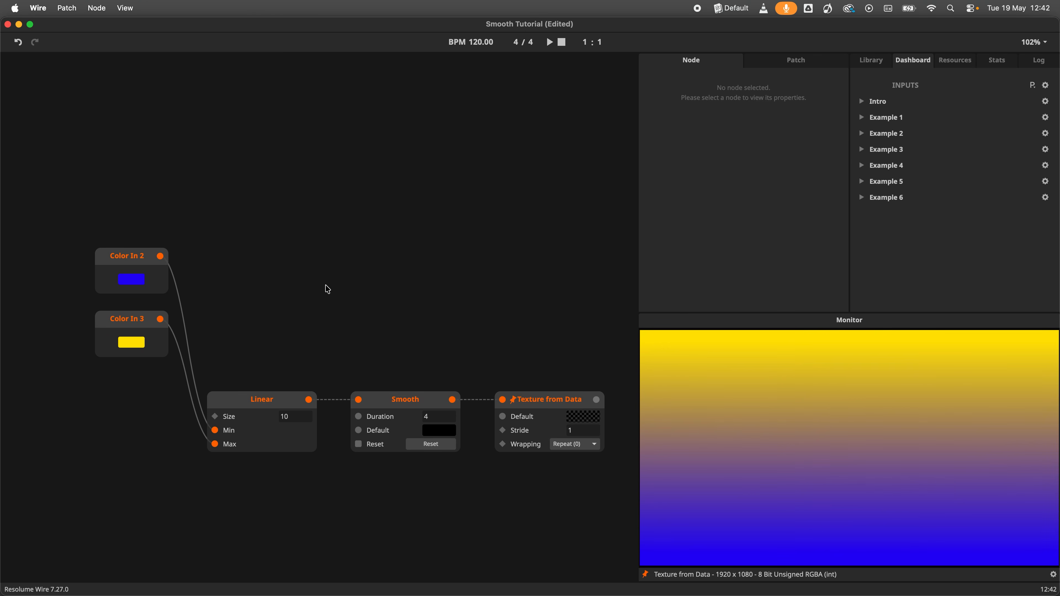
- Change the Color In 2 colour through orange, magenta, pink, cyan and yellow-green, ending on green 00E809FF
{"action": "left_click", "coordinate": [137, 287]}
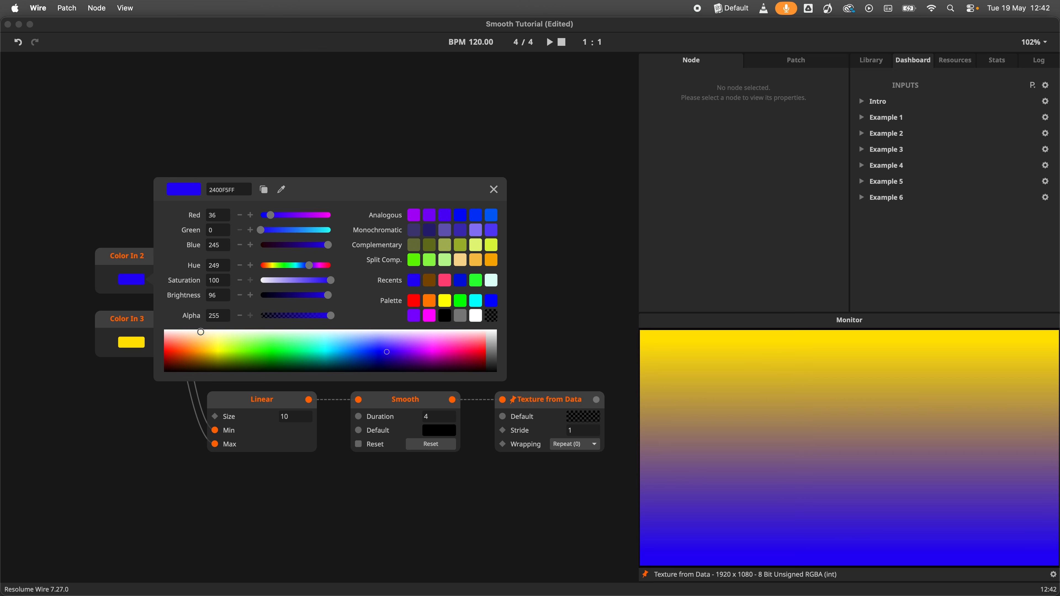
{"action": "left_click", "coordinate": [178, 346]}
{"action": "left_click", "coordinate": [448, 353]}
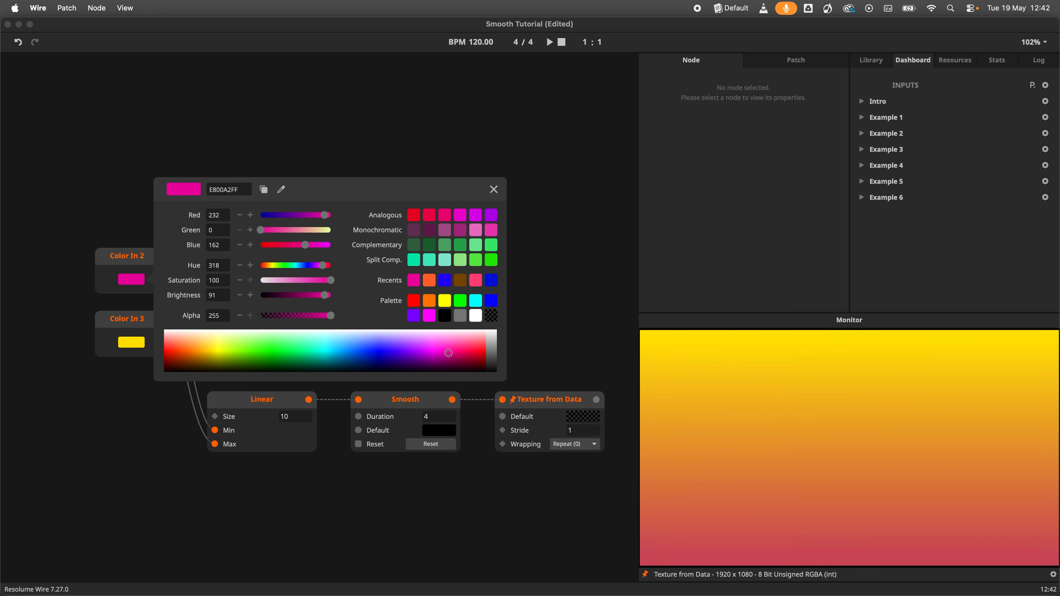
{"action": "left_click", "coordinate": [475, 342]}
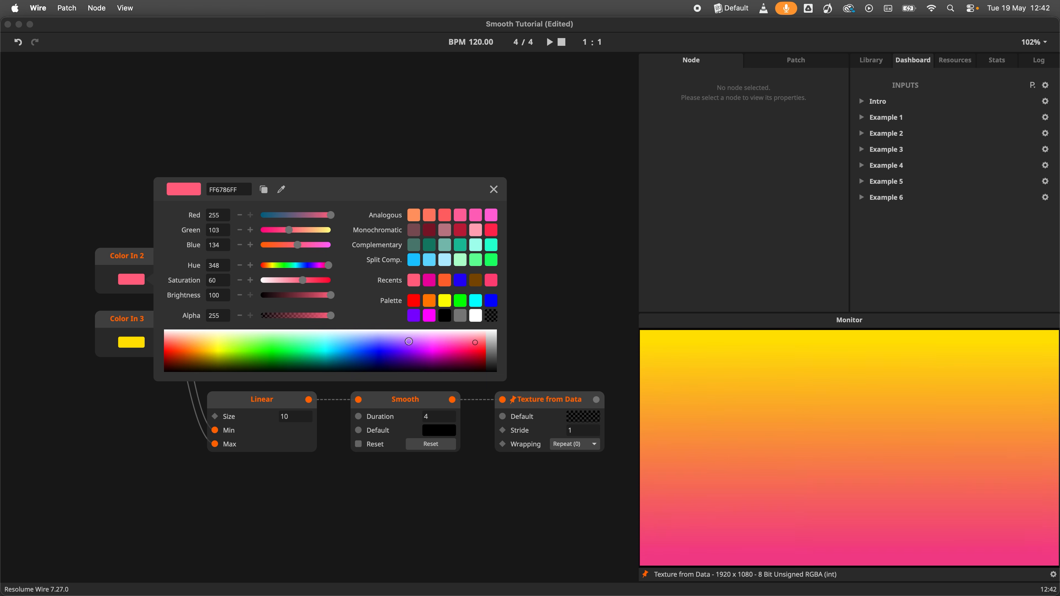
{"action": "left_click", "coordinate": [331, 342]}
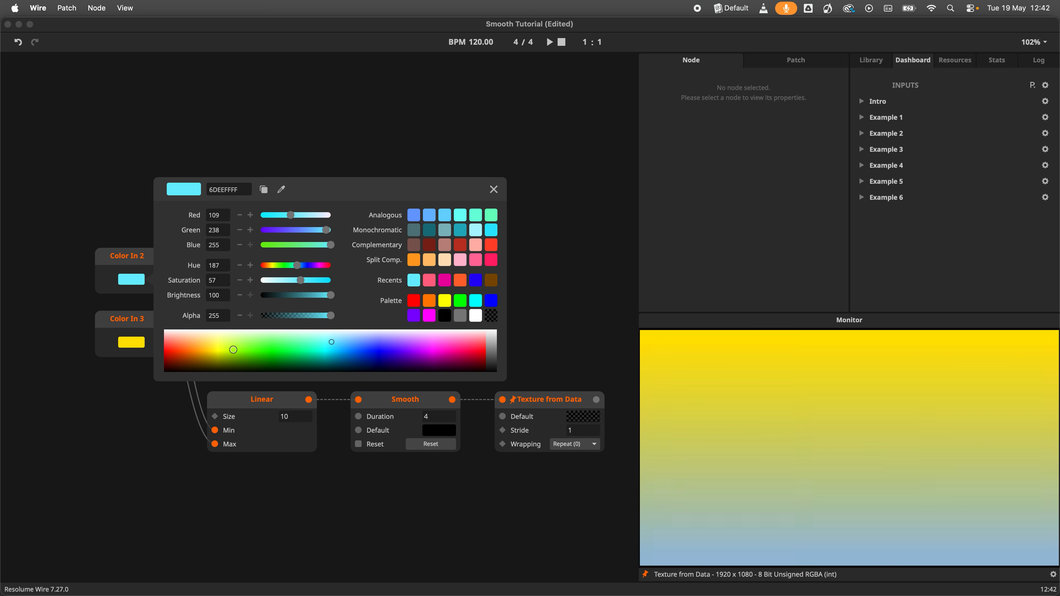
{"action": "left_click", "coordinate": [226, 353]}
{"action": "left_click", "coordinate": [274, 352]}
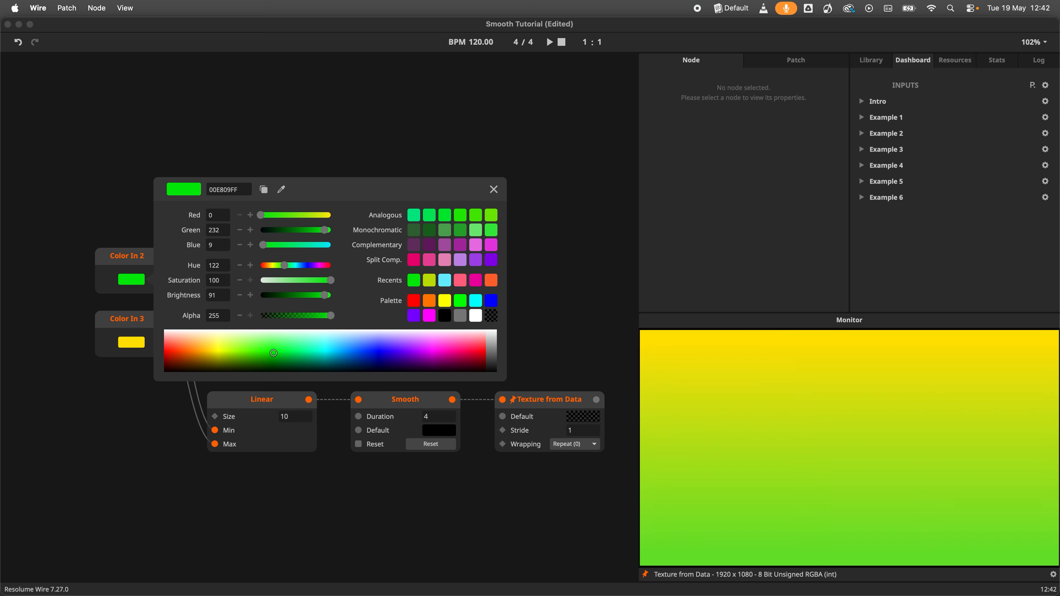
- Change the Color In 3 colour several times, including red FF2D17FF and magenta F50AFFFF
{"action": "left_click", "coordinate": [142, 343]}
{"action": "left_click", "coordinate": [182, 414]}
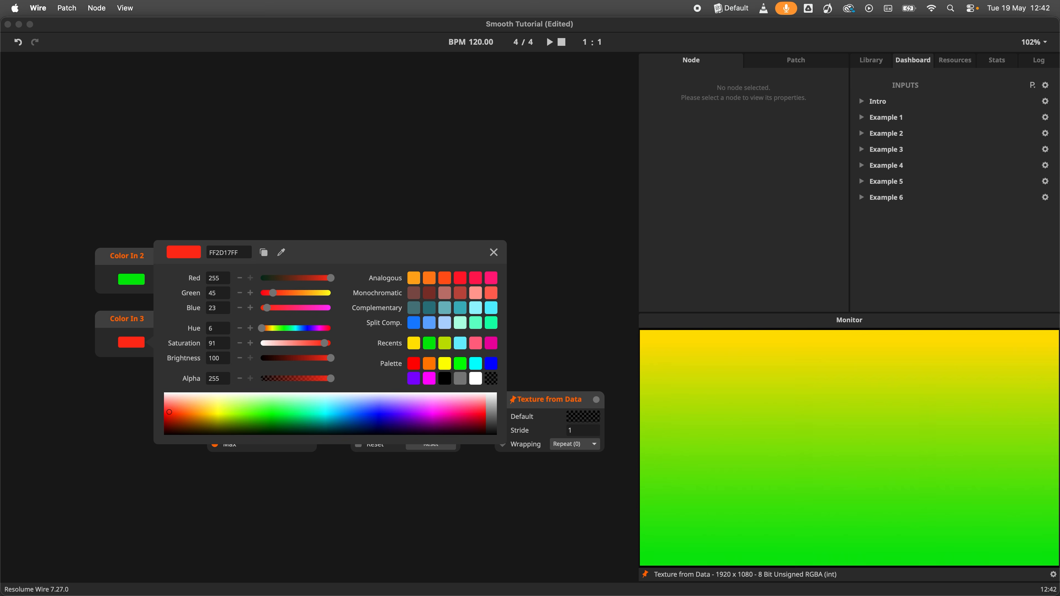
{"action": "left_click", "coordinate": [430, 413]}
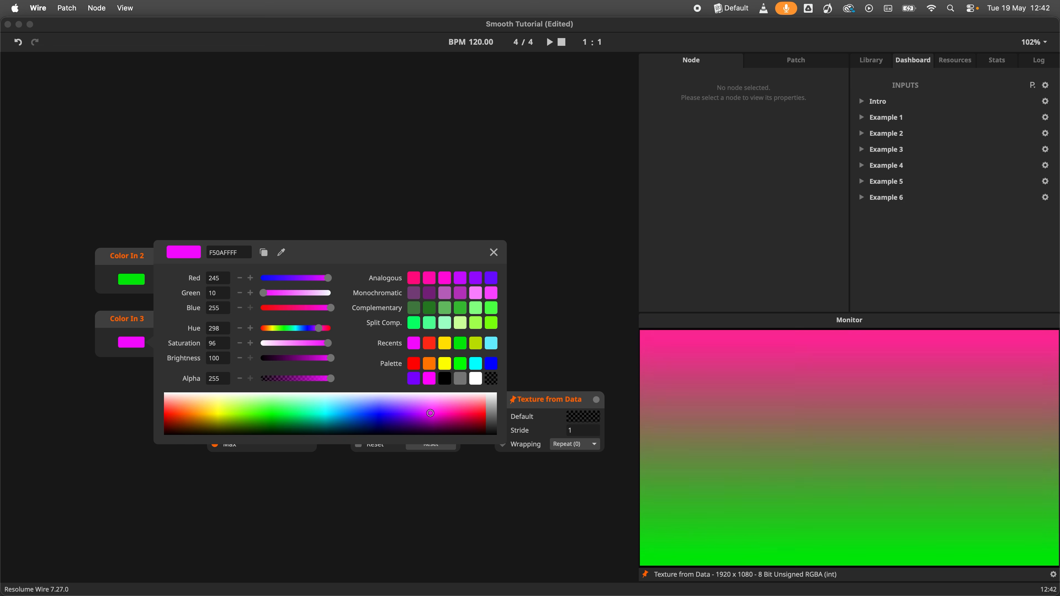
{"action": "left_click", "coordinate": [471, 414]}
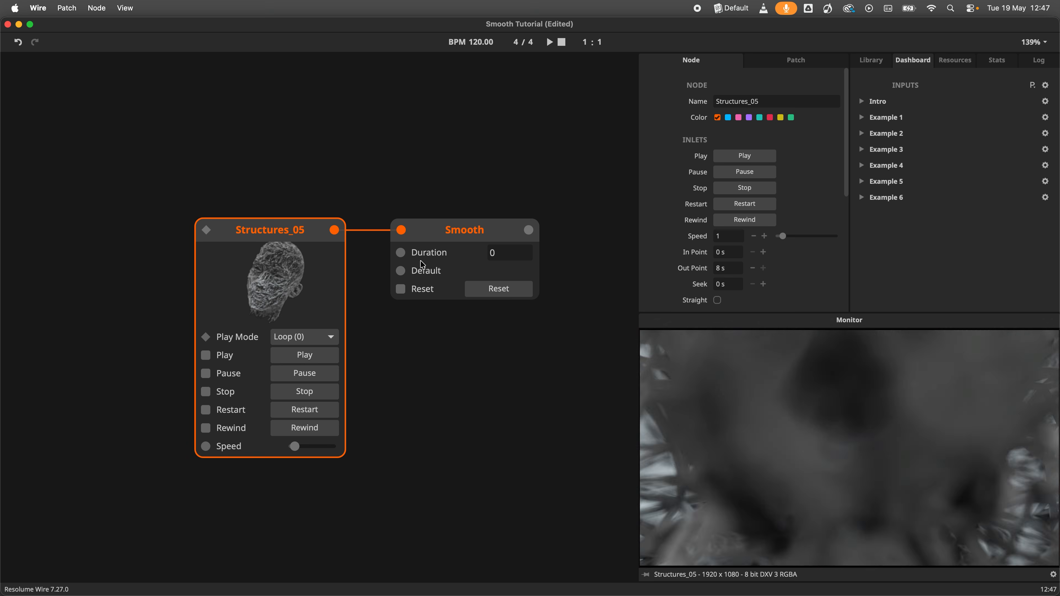
- Preview the Smooth node fed by the Structures_05 video while setting its duration to 1, 5 and 12
{"action": "left_click", "coordinate": [457, 246]}
{"action": "left_click", "coordinate": [494, 337]}
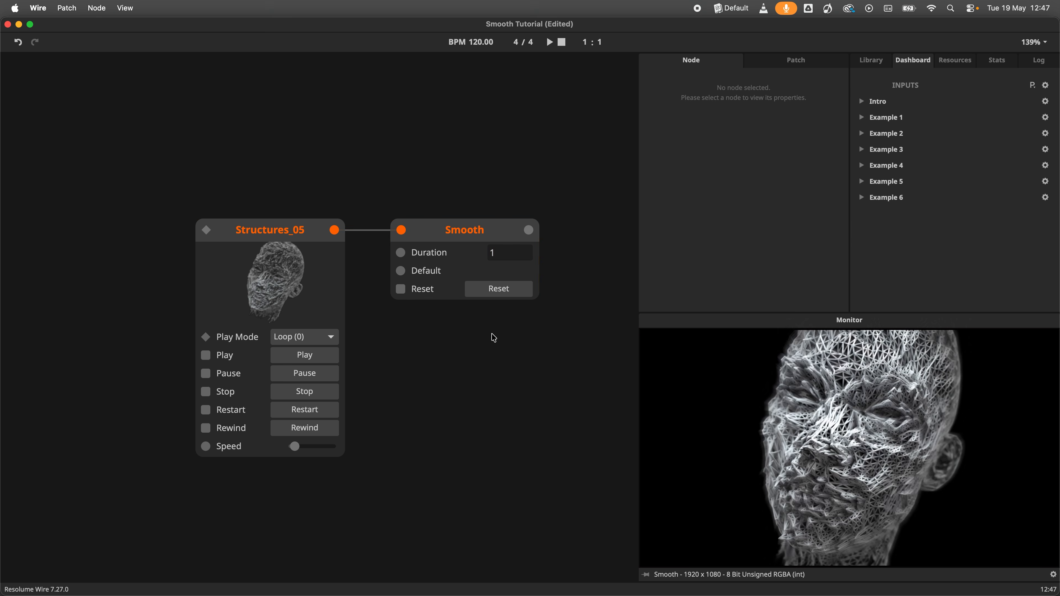
{"action": "left_click", "coordinate": [498, 253]}
{"action": "type", "text": "5"}
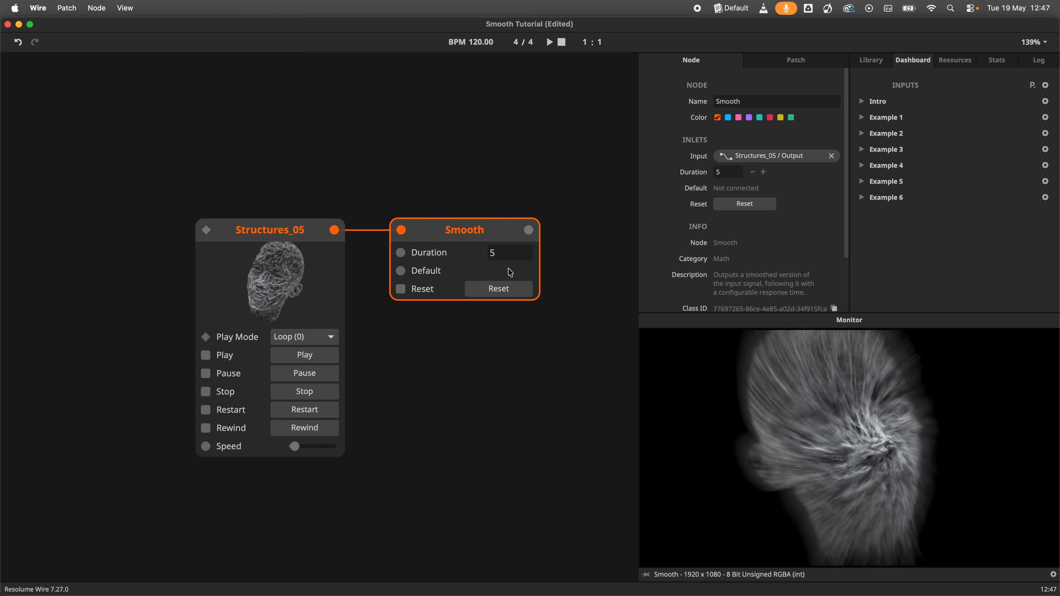
{"action": "left_click", "coordinate": [509, 254]}
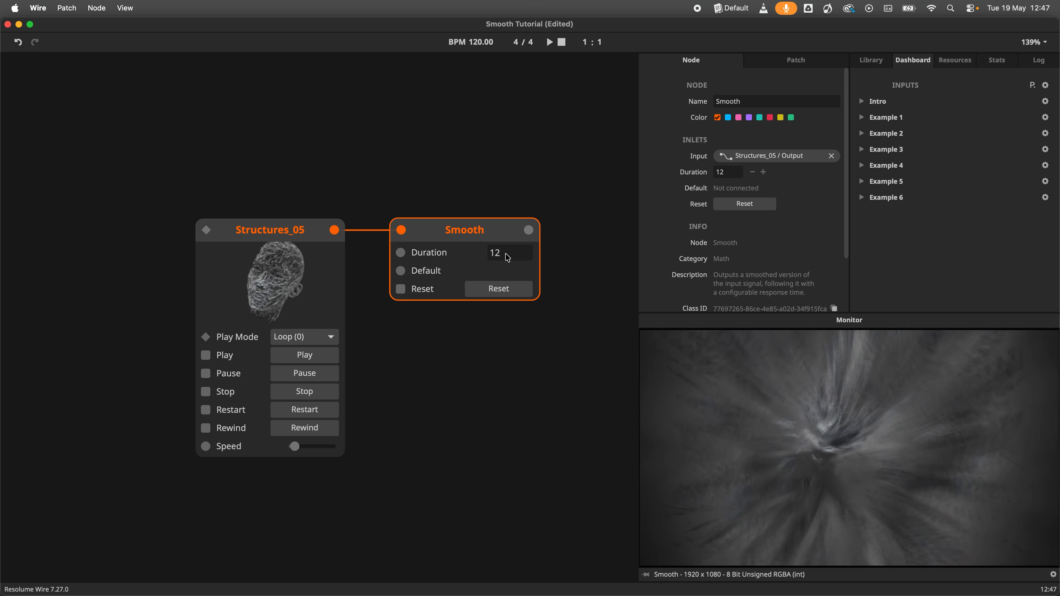
{"action": "left_click", "coordinate": [506, 254]}
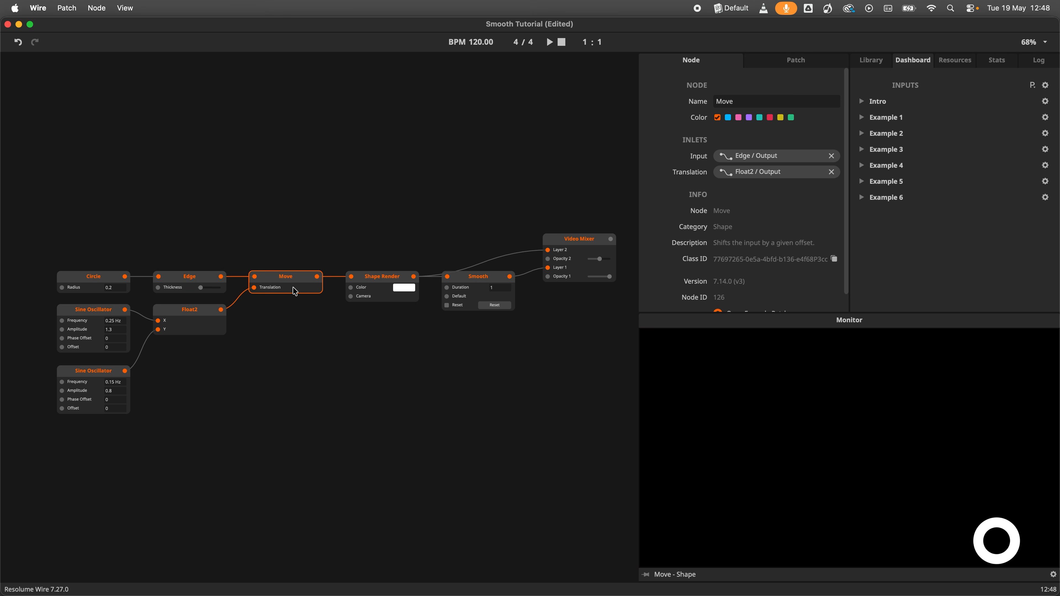
- Preview the ring at Shape Render, Smooth and Video Mixer, moving Smooth lower and setting its duration to 2
{"action": "left_click", "coordinate": [372, 285]}
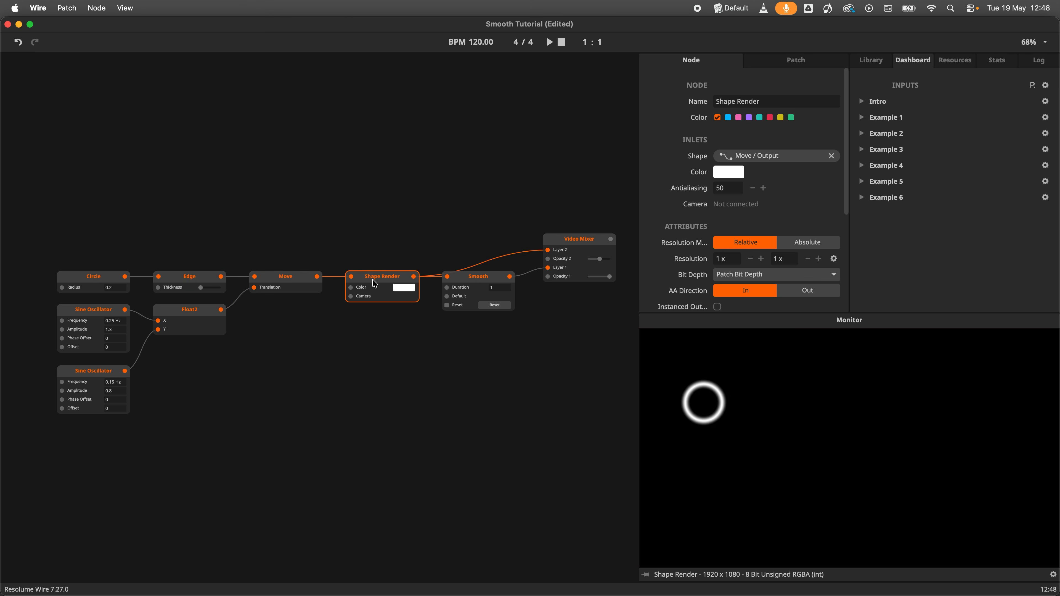
{"action": "left_click", "coordinate": [474, 289]}
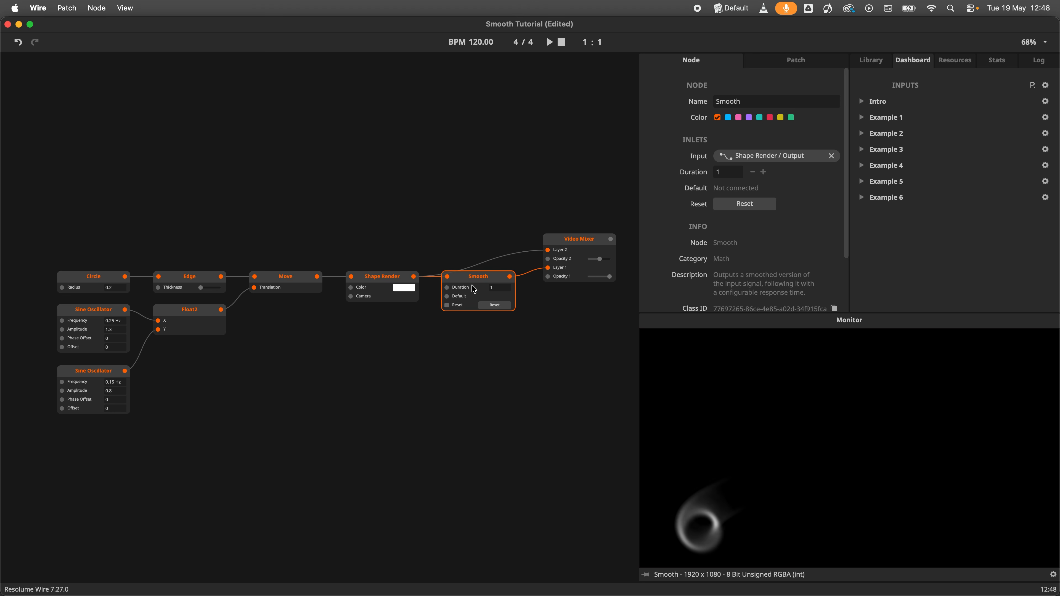
{"action": "left_click_drag", "start_coordinate": [474, 290], "coordinate": [508, 316]}
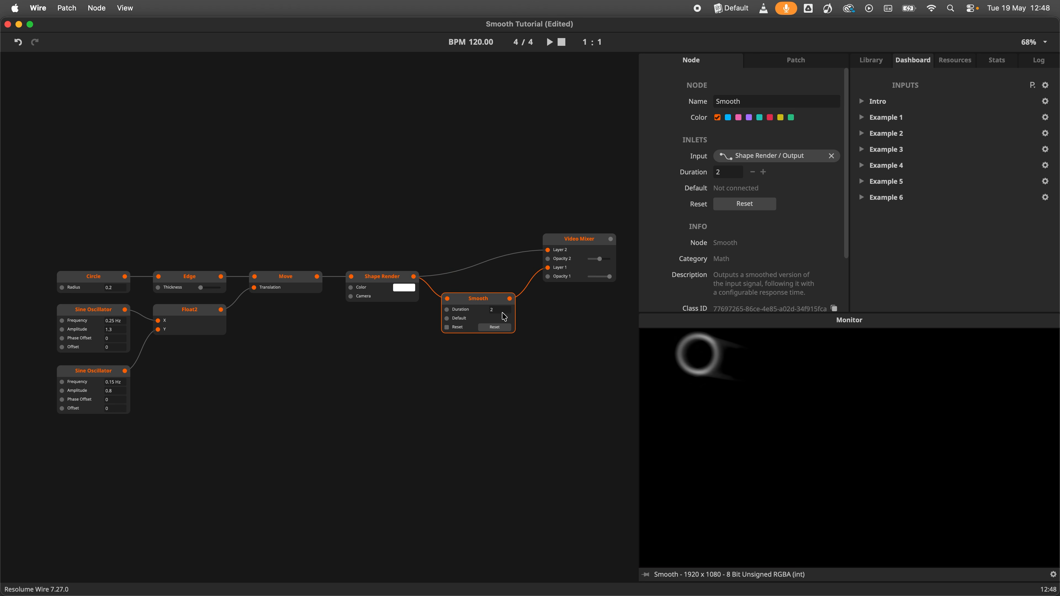
{"action": "left_click", "coordinate": [587, 246]}
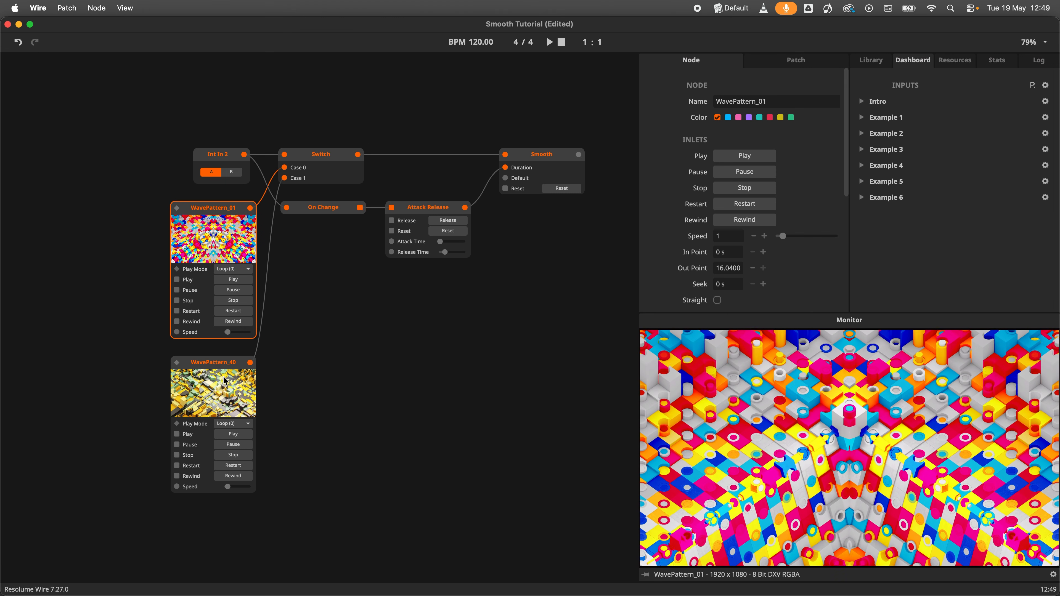
- Preview the WavePattern_40 and WavePattern_01 videos in the monitor to compare the two sources
{"action": "left_click", "coordinate": [225, 382]}
{"action": "left_click", "coordinate": [225, 246]}
{"action": "left_click", "coordinate": [218, 385]}
- Toggle Int In 2 between A and B while previewing the Switch output, finishing with a preview of the Smooth output
{"action": "left_click", "coordinate": [299, 182]}
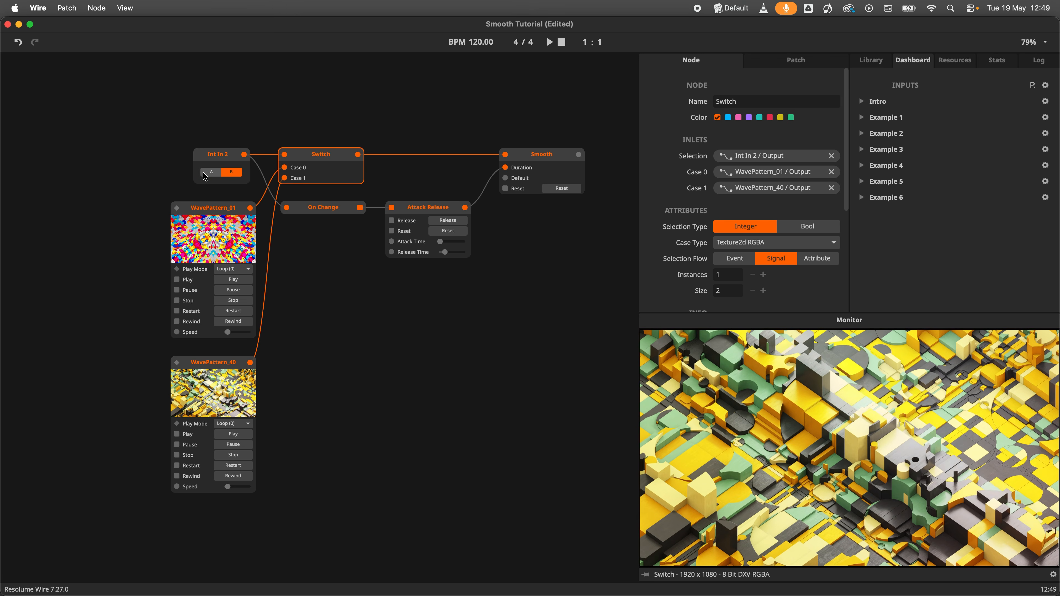
{"action": "left_click", "coordinate": [196, 175]}
{"action": "left_click", "coordinate": [211, 172]}
{"action": "left_click", "coordinate": [233, 172]}
{"action": "left_click", "coordinate": [211, 172]}
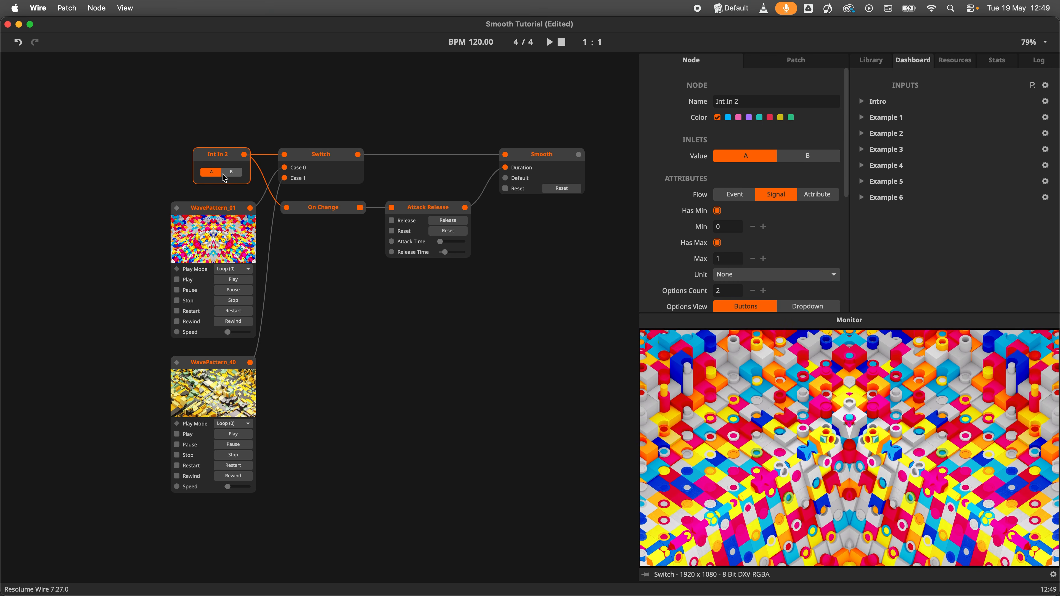
{"action": "left_click", "coordinate": [231, 173]}
{"action": "left_click", "coordinate": [550, 173]}
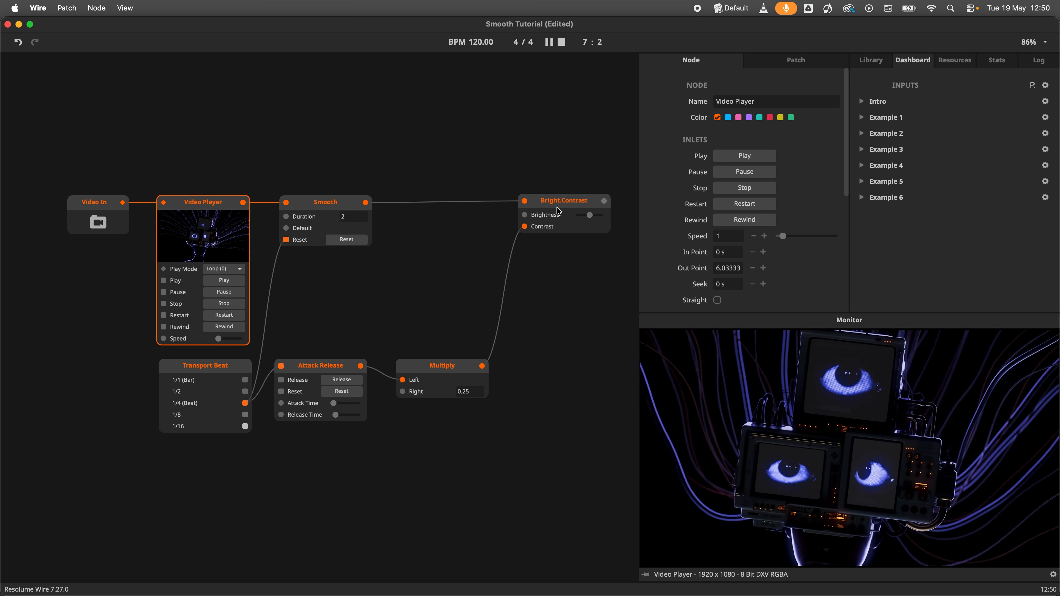
- Compare the outputs of the Bright.Contrast and Smooth nodes in the monitor
{"action": "left_click", "coordinate": [559, 211]}
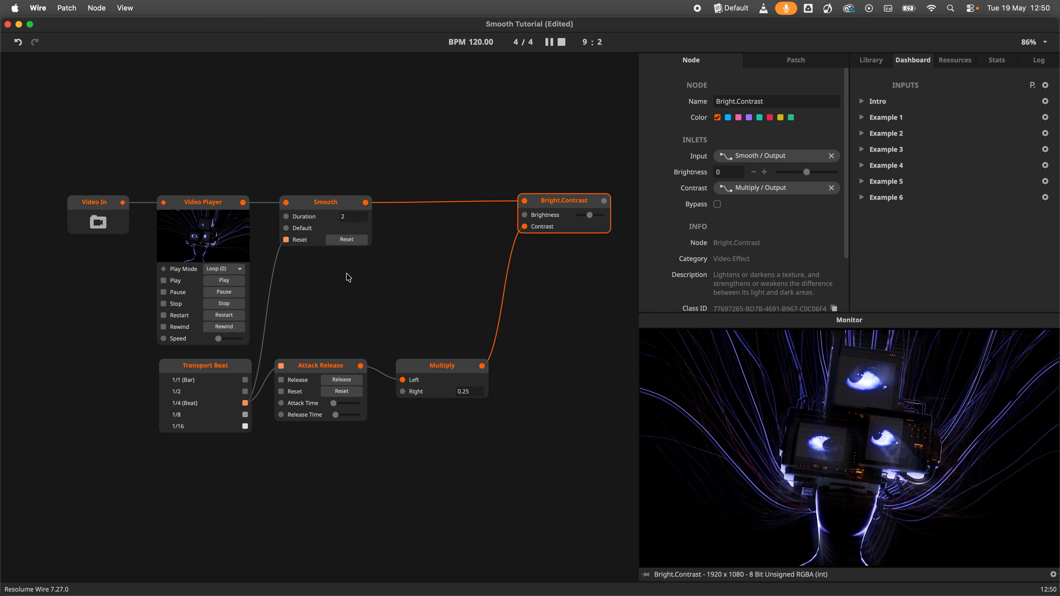
{"action": "left_click", "coordinate": [311, 209]}
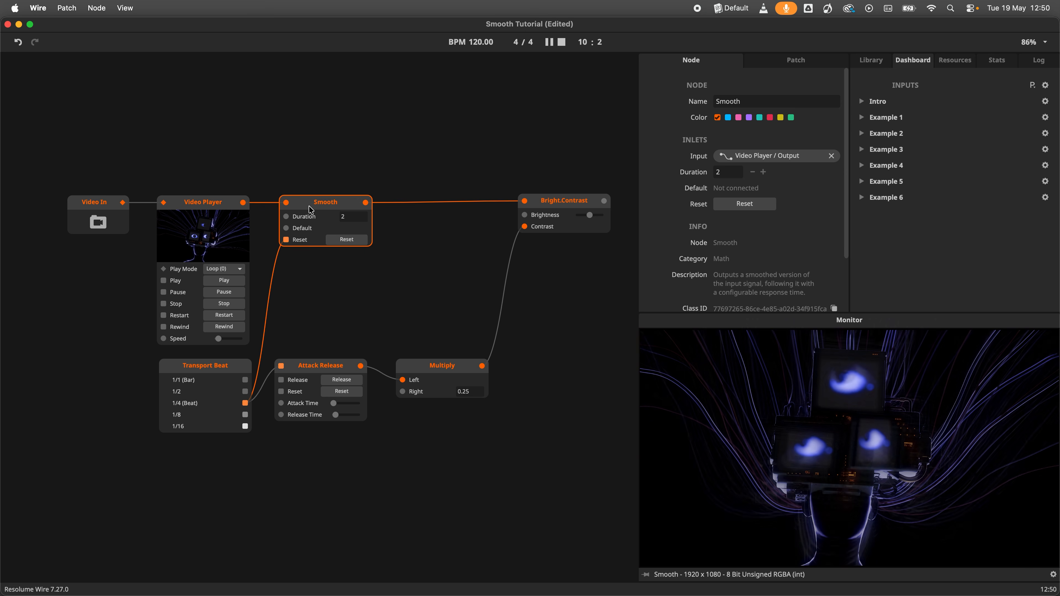
{"action": "left_click", "coordinate": [565, 217]}
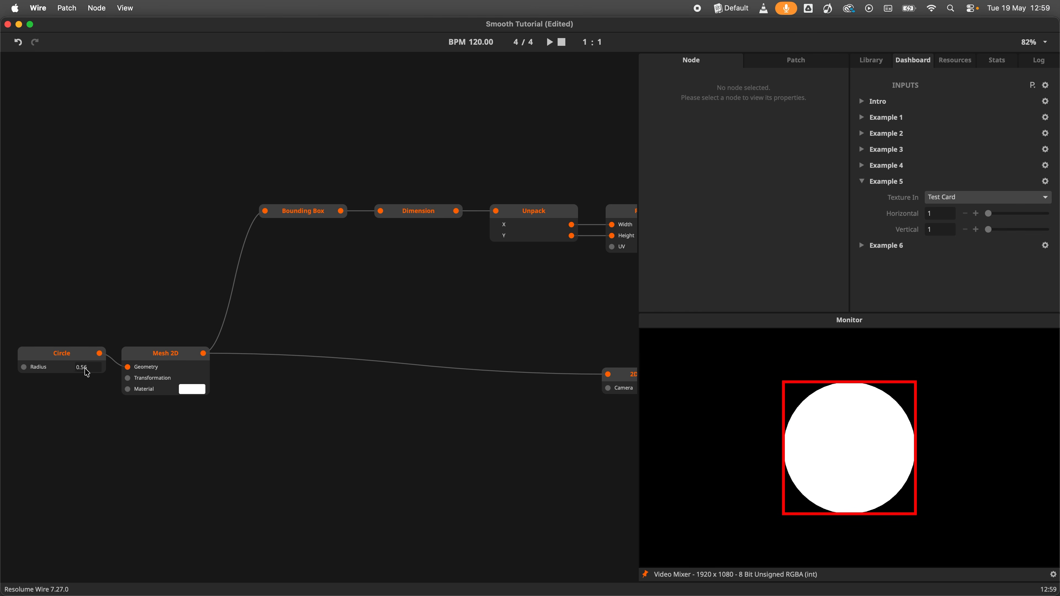
- Set the Circle node's radius to 0.76
{"action": "left_click_drag", "start_coordinate": [91, 352], "coordinate": [95, 344]}
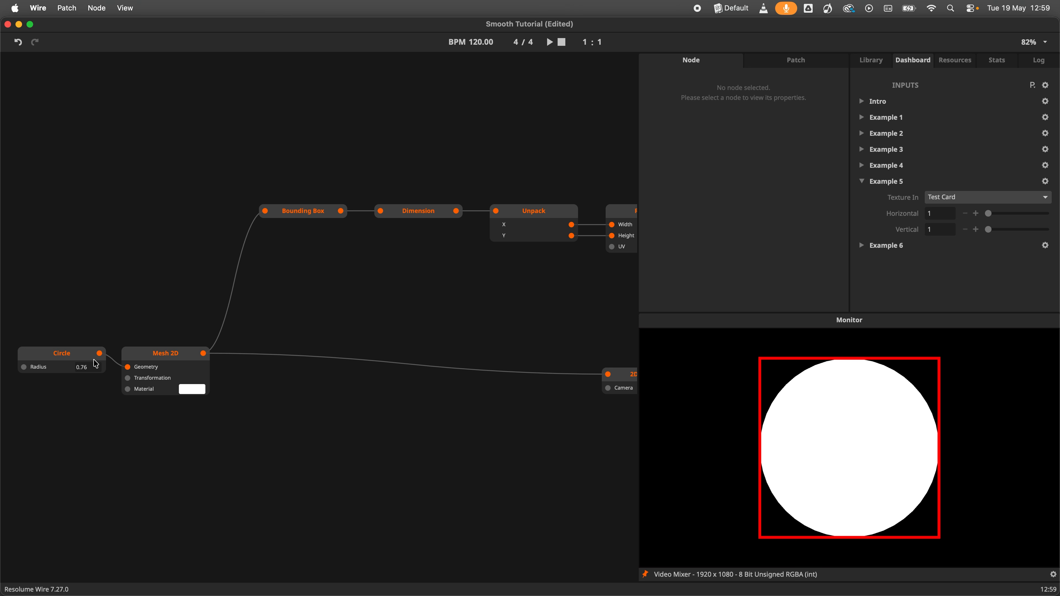
{"action": "mouse_move", "coordinate": [94, 359]}
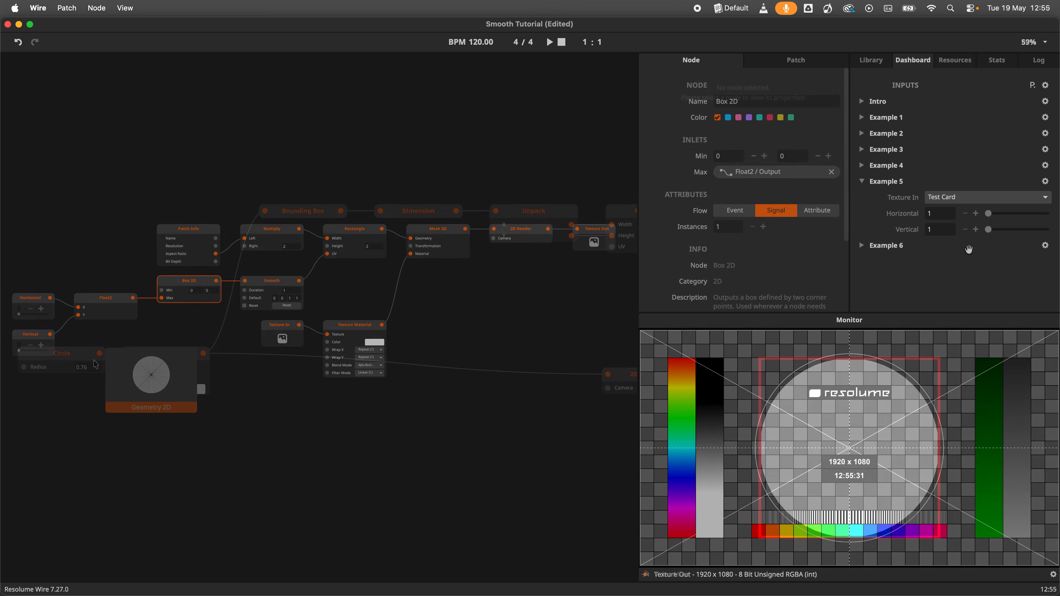
- Set both the Horizontal and Vertical inputs of Example 5 to 3 to tile the test card
{"action": "left_click", "coordinate": [977, 213]}
{"action": "left_click", "coordinate": [976, 213]}
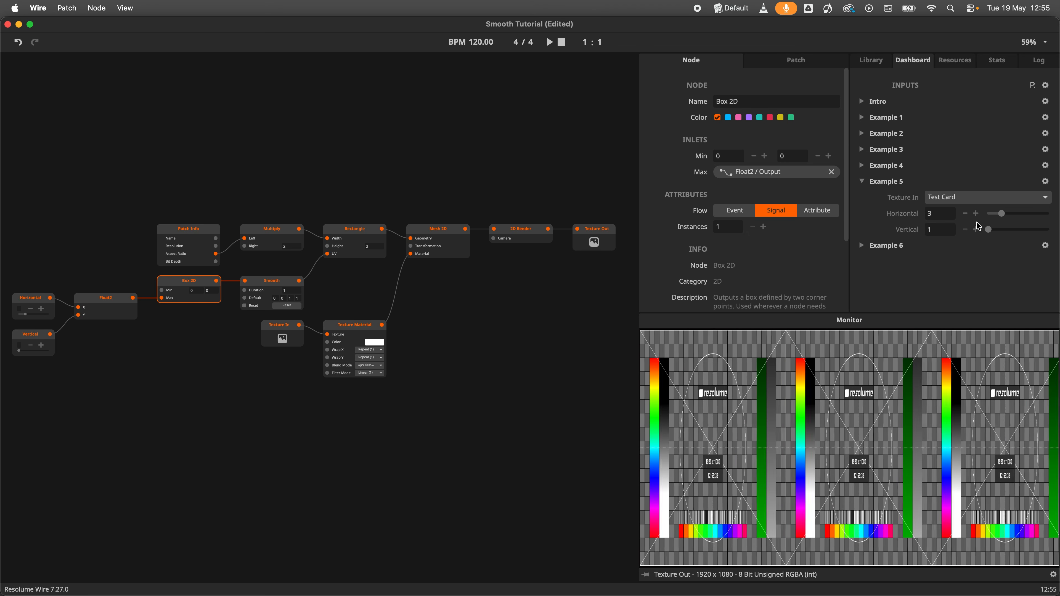
{"action": "left_click", "coordinate": [976, 229]}
{"action": "left_click", "coordinate": [976, 230]}
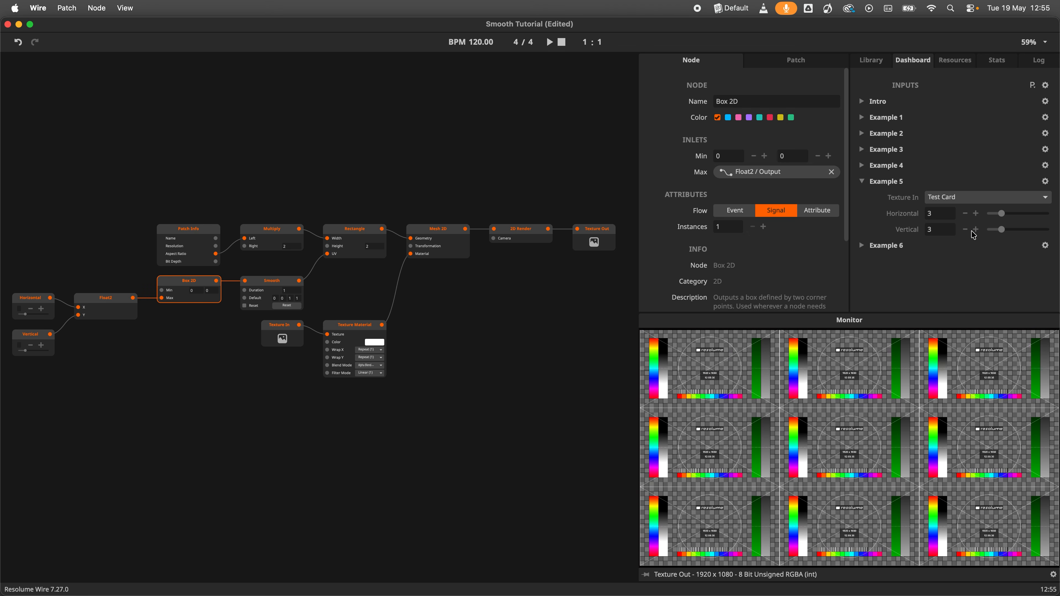
- Vary the Horizontal and Vertical inputs of Example 5, raising both well above 3 in single increments
{"action": "left_click", "coordinate": [966, 229]}
{"action": "left_click", "coordinate": [976, 214]}
{"action": "left_click", "coordinate": [976, 214]}
{"action": "left_click", "coordinate": [976, 214]}
{"action": "left_click", "coordinate": [976, 229]}
{"action": "left_click", "coordinate": [976, 229]}
{"action": "left_click", "coordinate": [976, 229]}
{"action": "left_click", "coordinate": [977, 229]}
{"action": "left_click", "coordinate": [976, 229]}
{"action": "left_click", "coordinate": [976, 229]}
{"action": "left_click", "coordinate": [976, 229]}
{"action": "left_click", "coordinate": [976, 213]}
{"action": "left_click", "coordinate": [976, 214]}
- Lower the Horizontal and Vertical inputs of Example 5 step by step to 1
{"action": "left_click", "coordinate": [967, 214]}
{"action": "left_click", "coordinate": [967, 214]}
{"action": "left_click", "coordinate": [967, 214]}
{"action": "left_click", "coordinate": [967, 215]}
{"action": "left_click", "coordinate": [967, 214]}
{"action": "left_click", "coordinate": [967, 215]}
{"action": "left_click", "coordinate": [967, 214]}
{"action": "left_click", "coordinate": [966, 229]}
{"action": "left_click", "coordinate": [967, 230]}
{"action": "left_click", "coordinate": [966, 230]}
{"action": "left_click", "coordinate": [967, 230]}
{"action": "left_click", "coordinate": [967, 229]}
{"action": "left_click", "coordinate": [967, 229]}
{"action": "left_click", "coordinate": [967, 229]}
{"action": "left_click", "coordinate": [967, 229]}
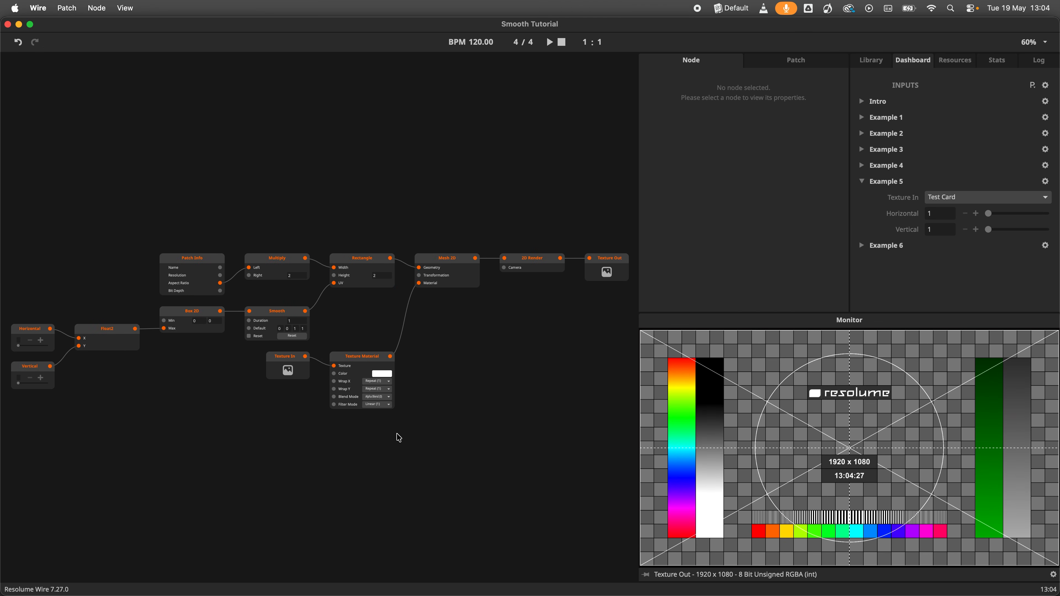
- Expose the Smooth node's Duration inlet as an input and place the new node below Box 2D
{"action": "scroll", "coordinate": [223, 406], "scroll_direction": "up", "scroll_amount": 5}
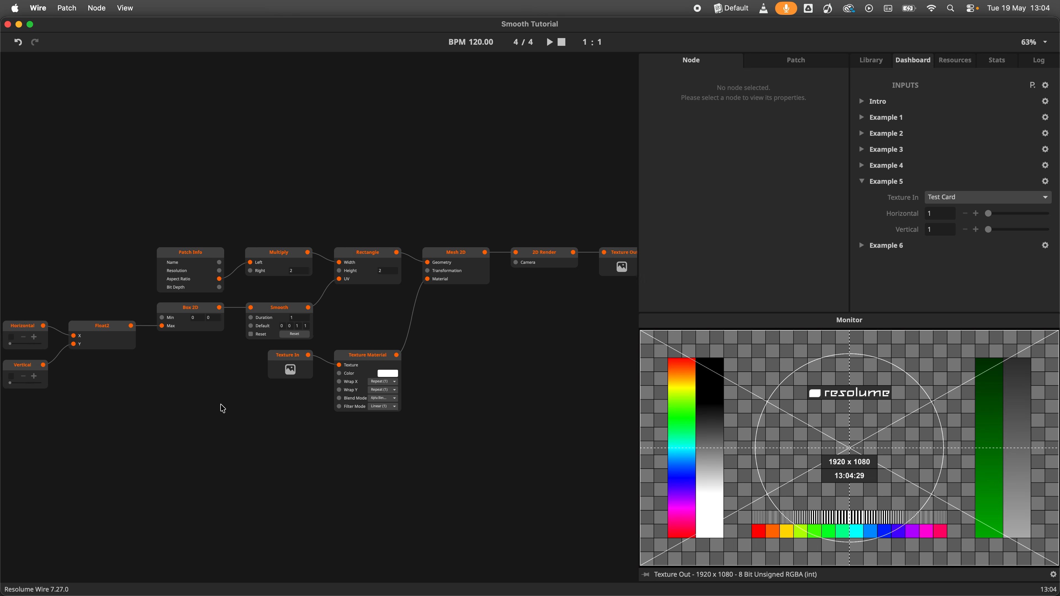
{"action": "left_click_drag", "start_coordinate": [216, 396], "coordinate": [304, 413]}
{"action": "right_click", "coordinate": [342, 315]}
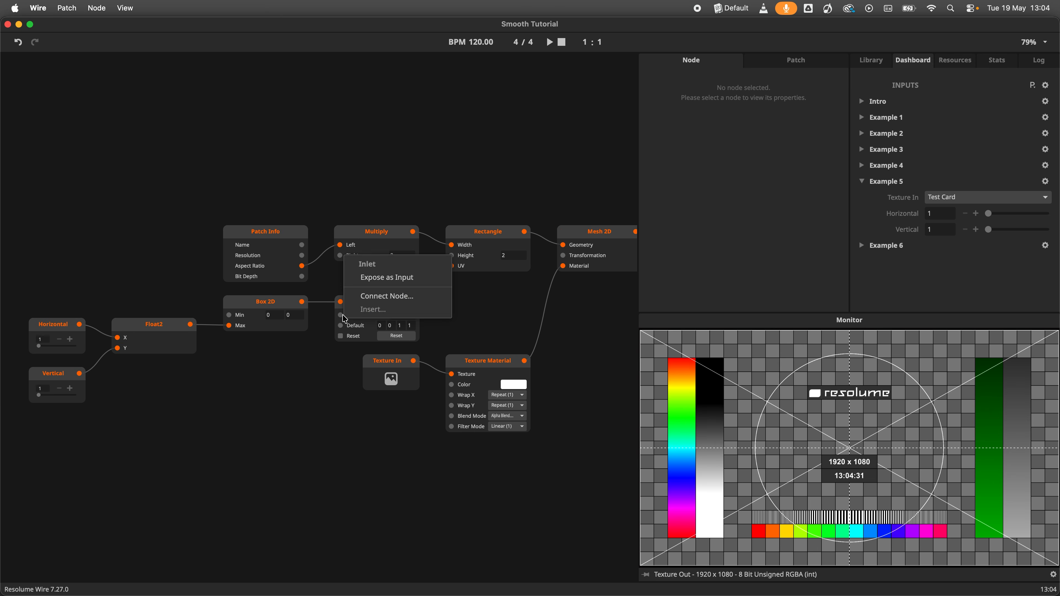
{"action": "left_click", "coordinate": [386, 277]}
{"action": "left_click_drag", "start_coordinate": [292, 302], "coordinate": [292, 379]}
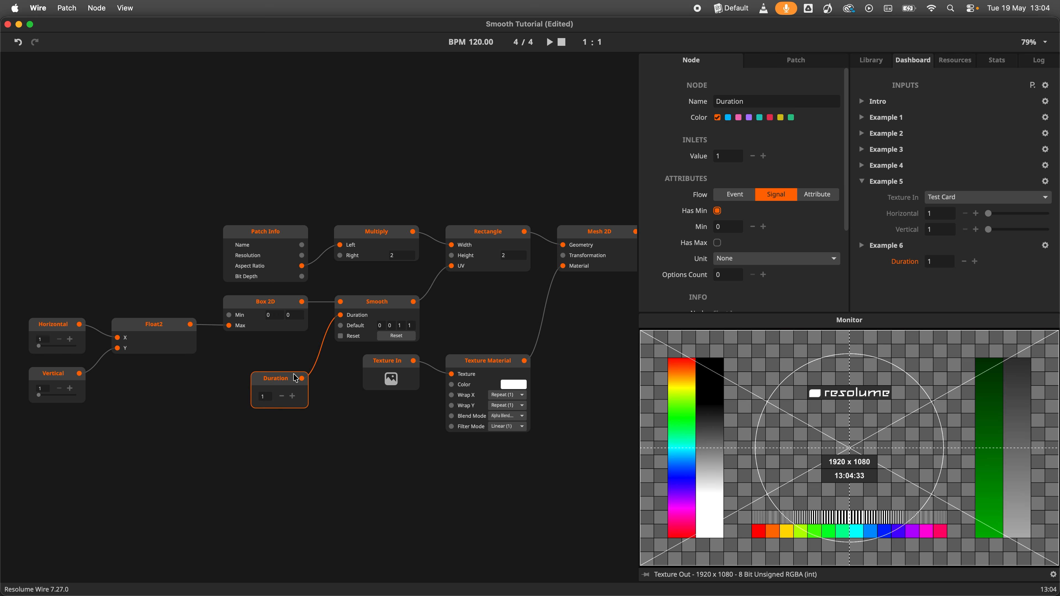
- Give the Duration input a maximum of 10 and set its unit to Seconds (s)
{"action": "left_click", "coordinate": [718, 243]}
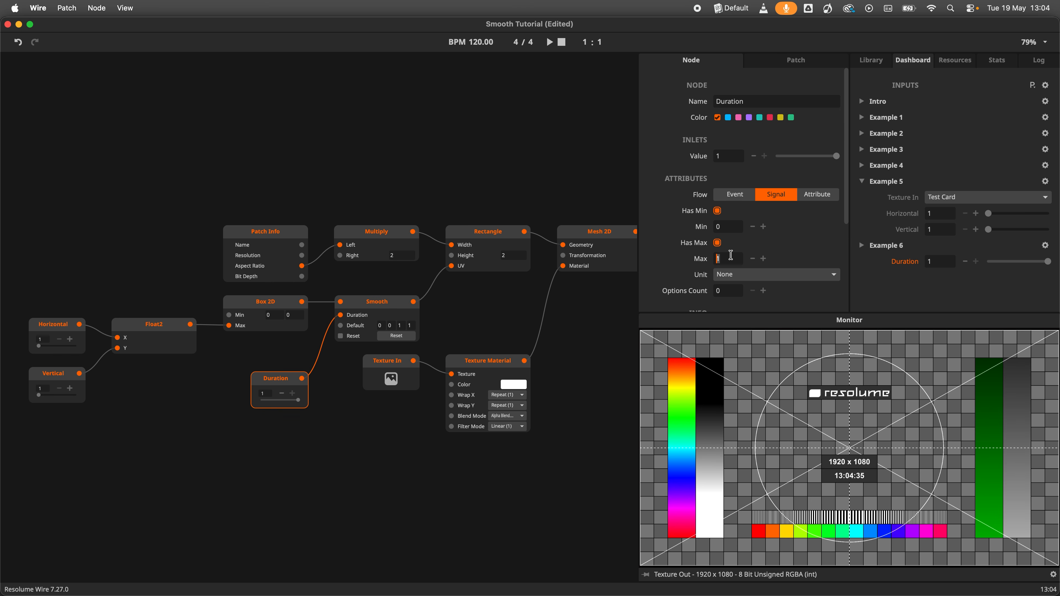
{"action": "type", "text": "10"}
{"action": "key", "text": "Return"}
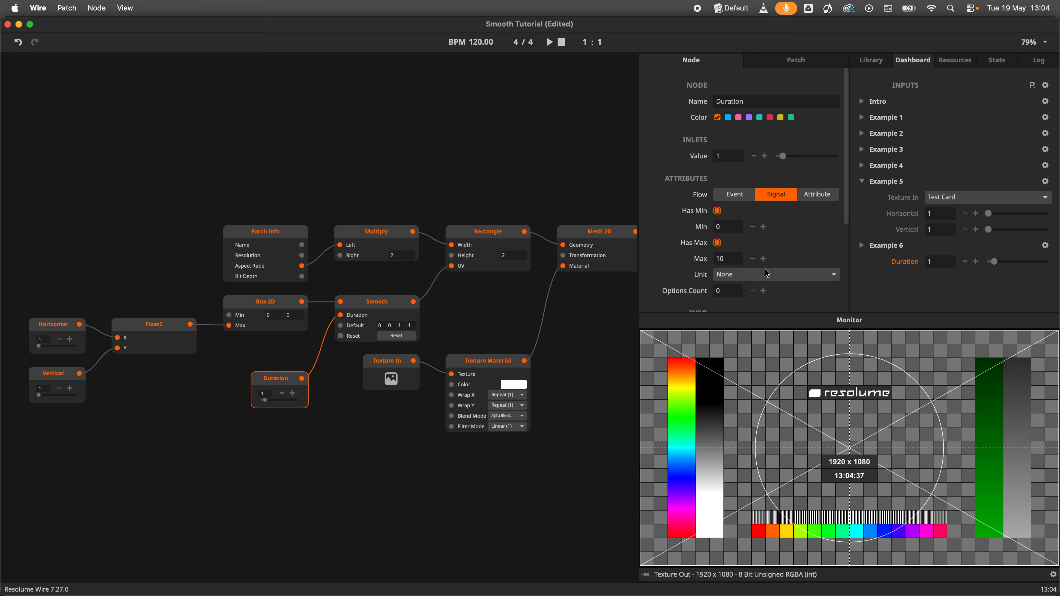
{"action": "left_click", "coordinate": [765, 272]}
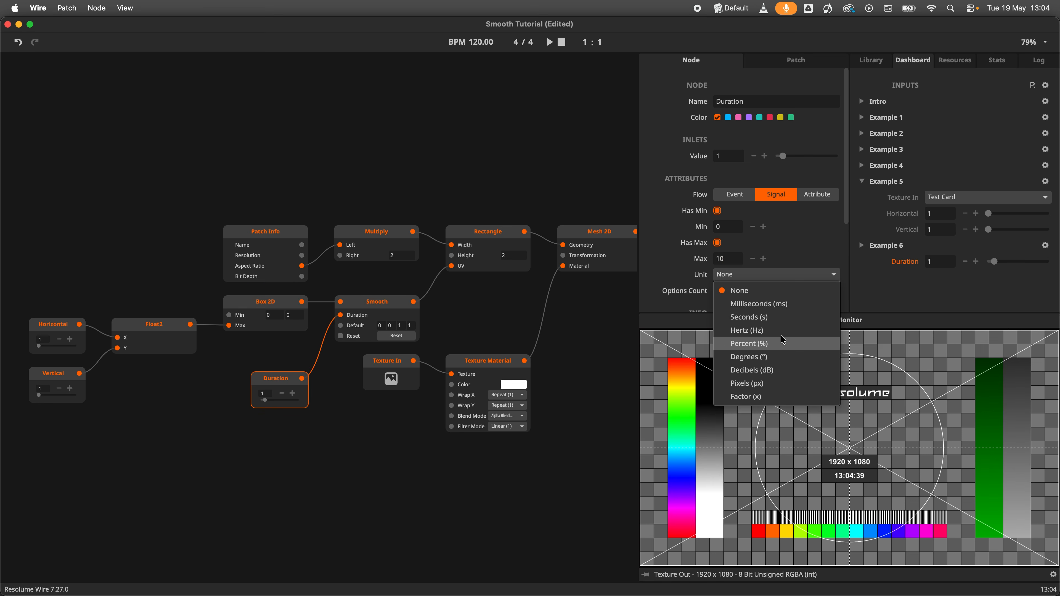
{"action": "left_click", "coordinate": [786, 317]}
{"action": "left_click", "coordinate": [585, 317]}
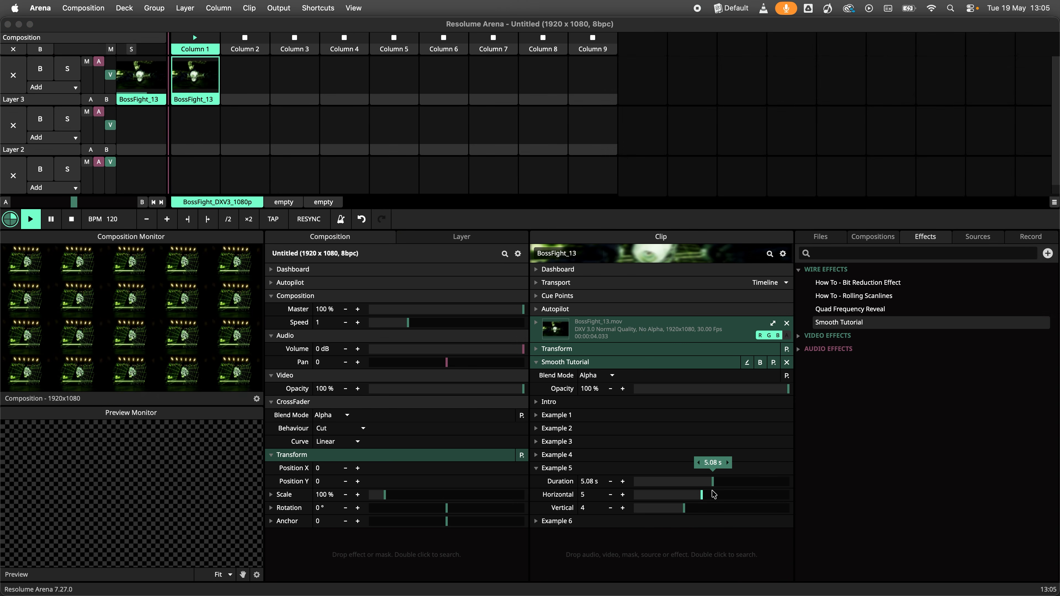
- In Resolume Arena, vary the Smooth Tutorial effect's Example 5 tiling, setting Vertical to 9 and Horizontal to 2 before changing both again
{"action": "left_click_drag", "start_coordinate": [718, 514], "coordinate": [766, 508]}
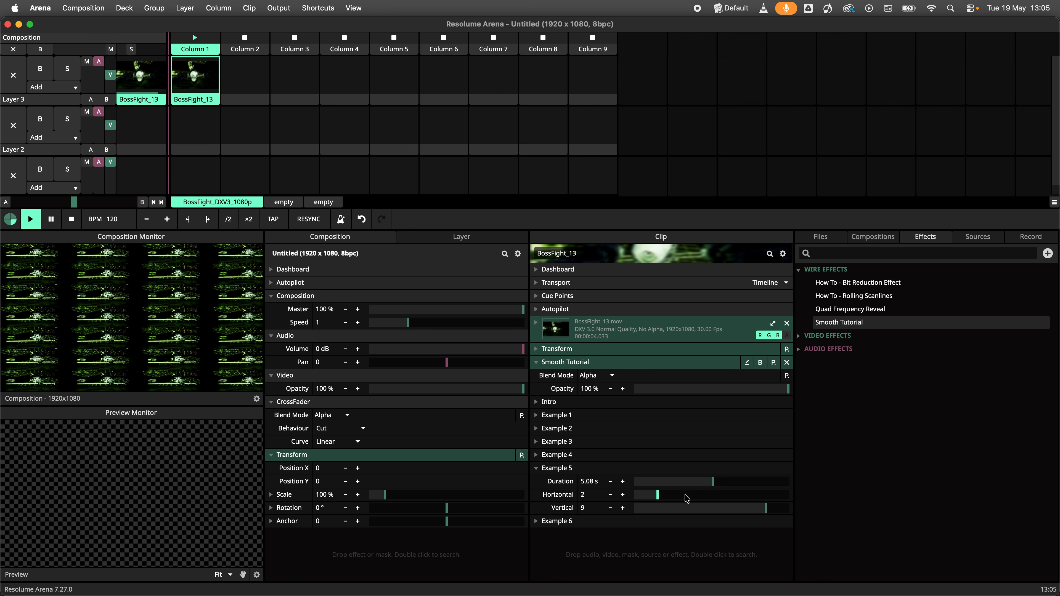
{"action": "left_click", "coordinate": [706, 509]}
{"action": "left_click", "coordinate": [665, 496]}
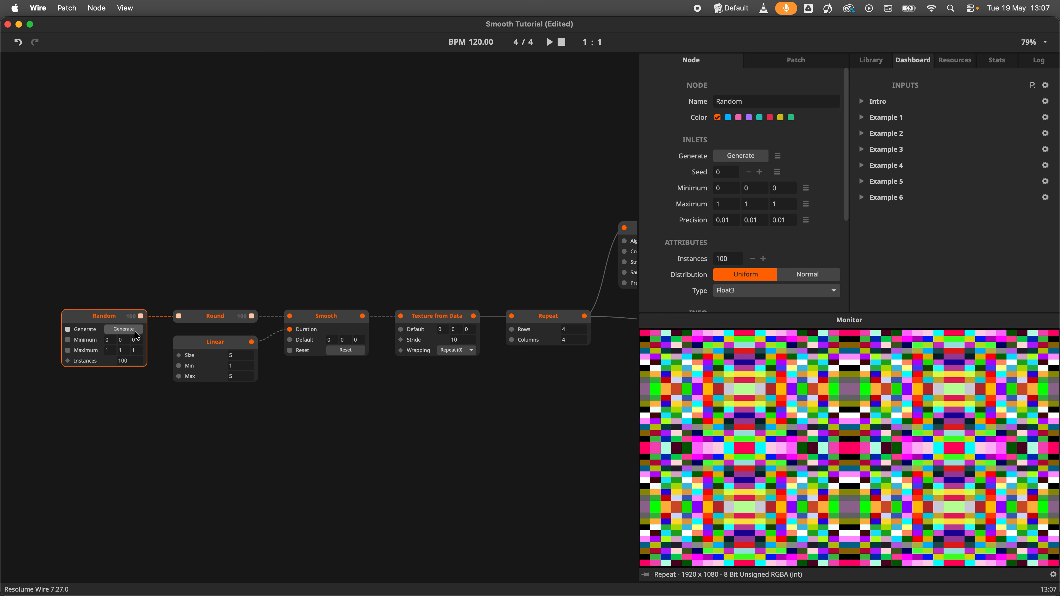
- Generate new random colours with the Random node twice, then deselect the node
{"action": "left_click", "coordinate": [136, 333]}
{"action": "left_click", "coordinate": [135, 332]}
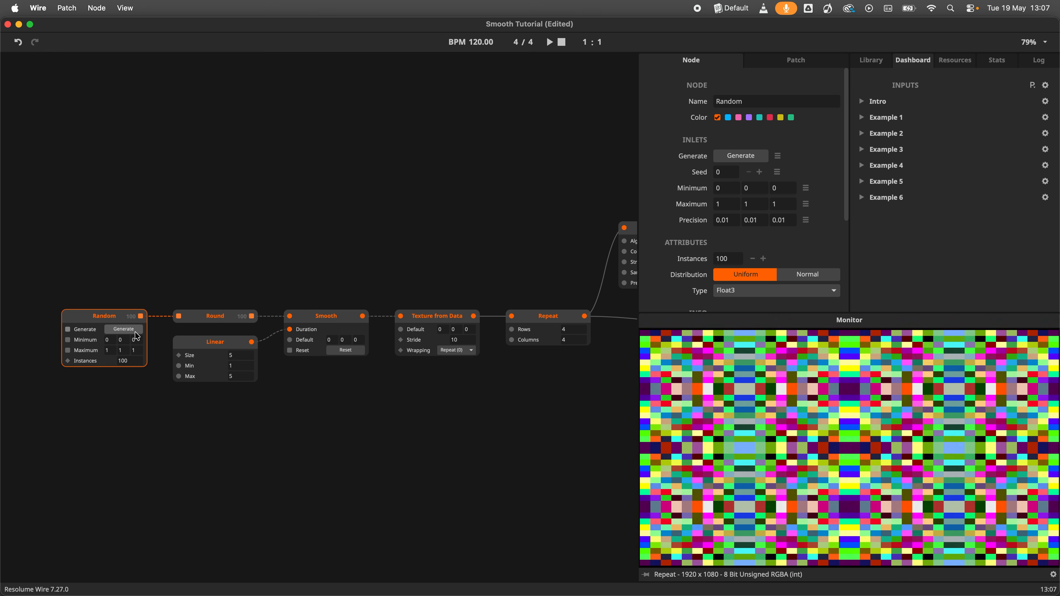
{"action": "left_click", "coordinate": [336, 412]}
- Examine the rest of the random colour patch, following the connections from Repeat through Edge Detection and onward
{"action": "left_click_drag", "start_coordinate": [404, 427], "coordinate": [375, 428]}
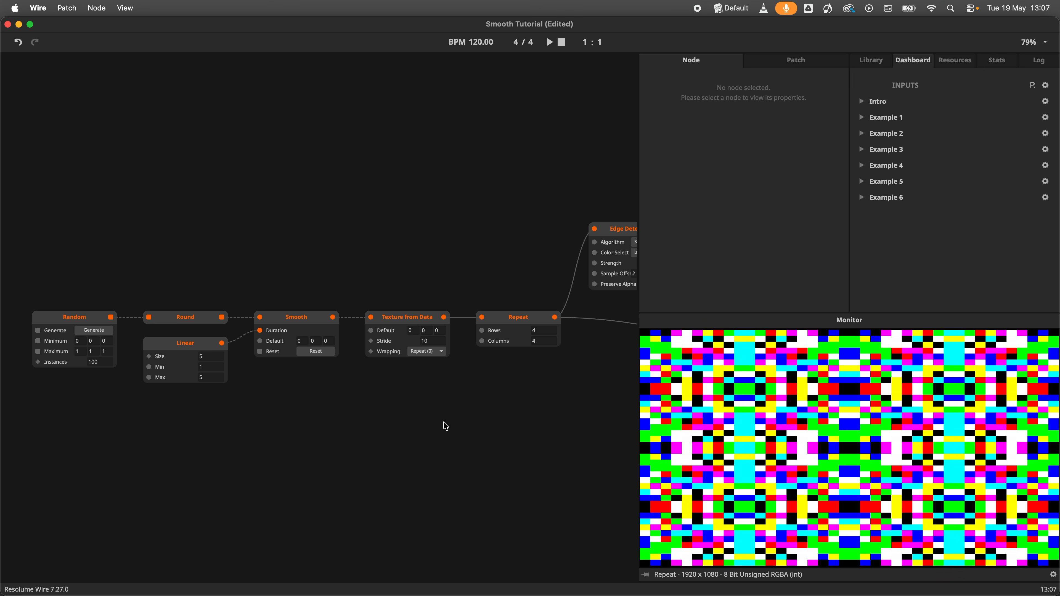
{"action": "left_click_drag", "start_coordinate": [510, 444], "coordinate": [423, 438]}
{"action": "scroll", "coordinate": [423, 438], "scroll_direction": "down", "scroll_amount": 5}
{"action": "left_click_drag", "start_coordinate": [491, 444], "coordinate": [382, 438]}
{"action": "left_click", "coordinate": [578, 360]}
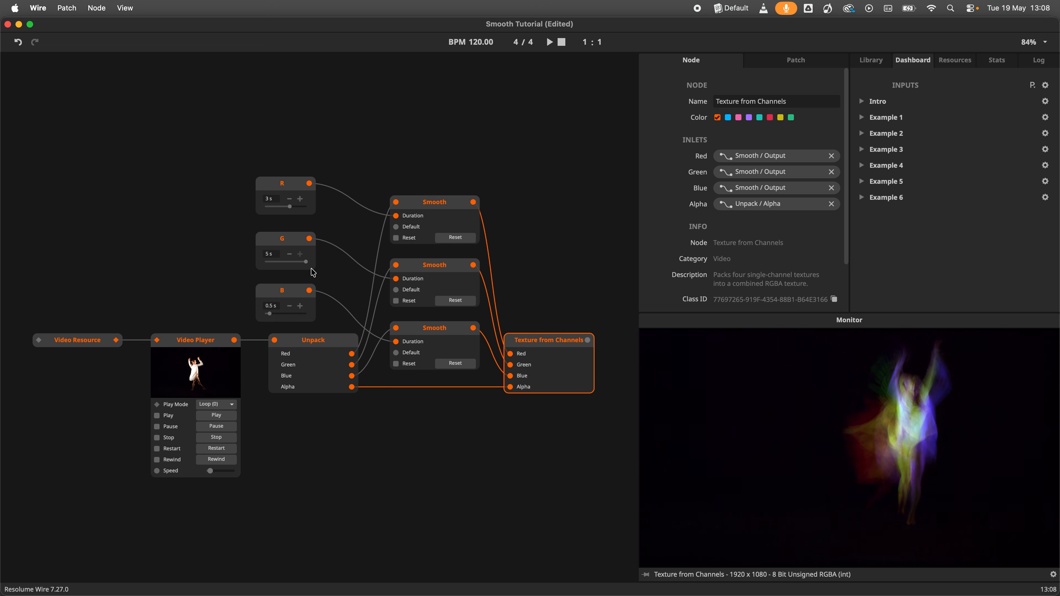
- Adjust the smoothing durations of the video's colour channels to about 2.82 s for R, 3.15 s for G and 4.28 s for B
{"action": "left_click_drag", "start_coordinate": [293, 208], "coordinate": [275, 208]}
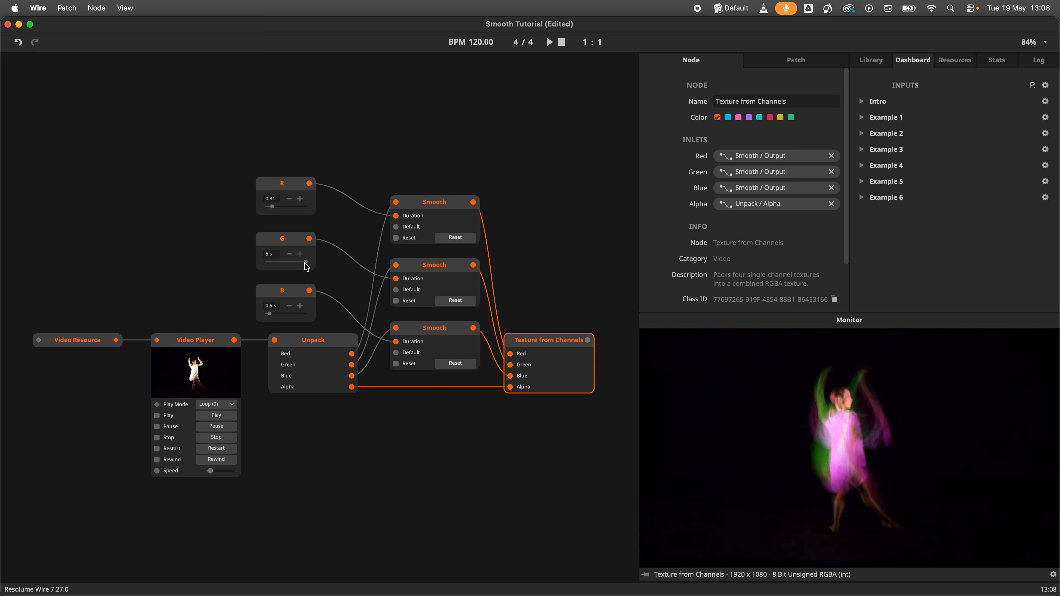
{"action": "left_click_drag", "start_coordinate": [291, 266], "coordinate": [284, 266]}
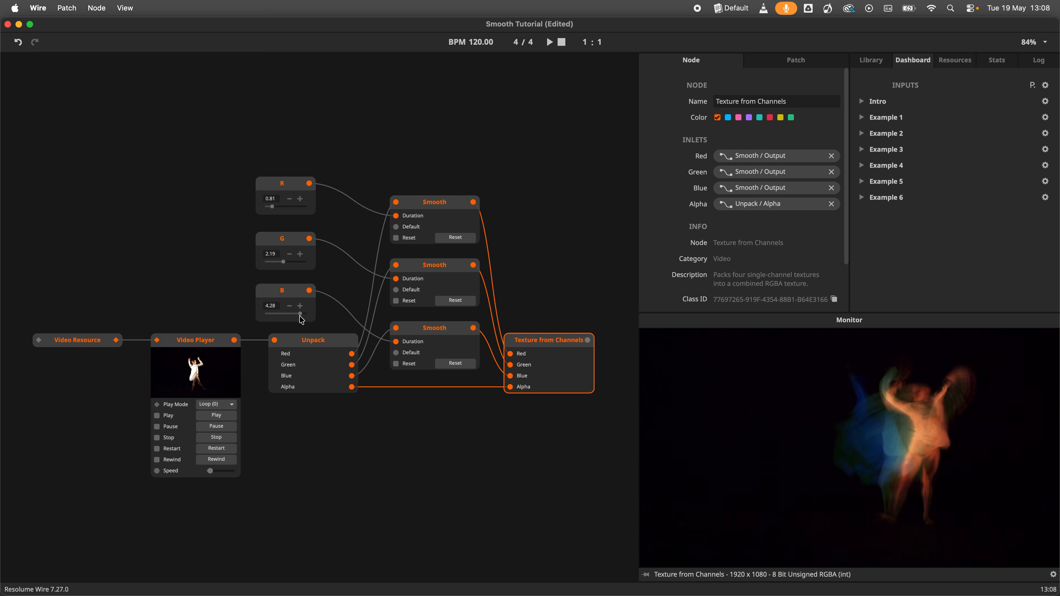
{"action": "left_click_drag", "start_coordinate": [280, 266], "coordinate": [291, 264]}
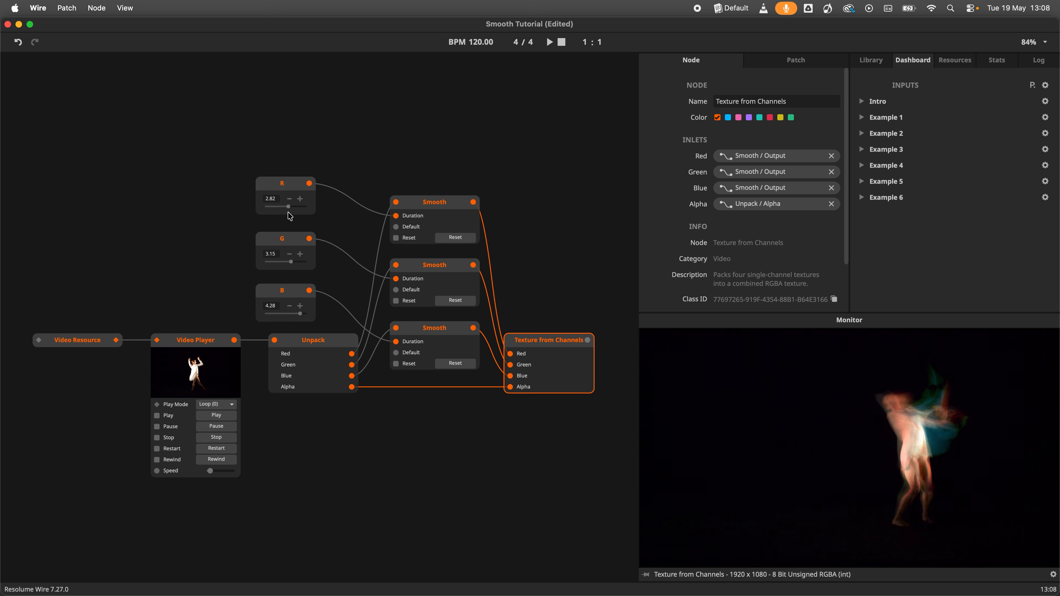